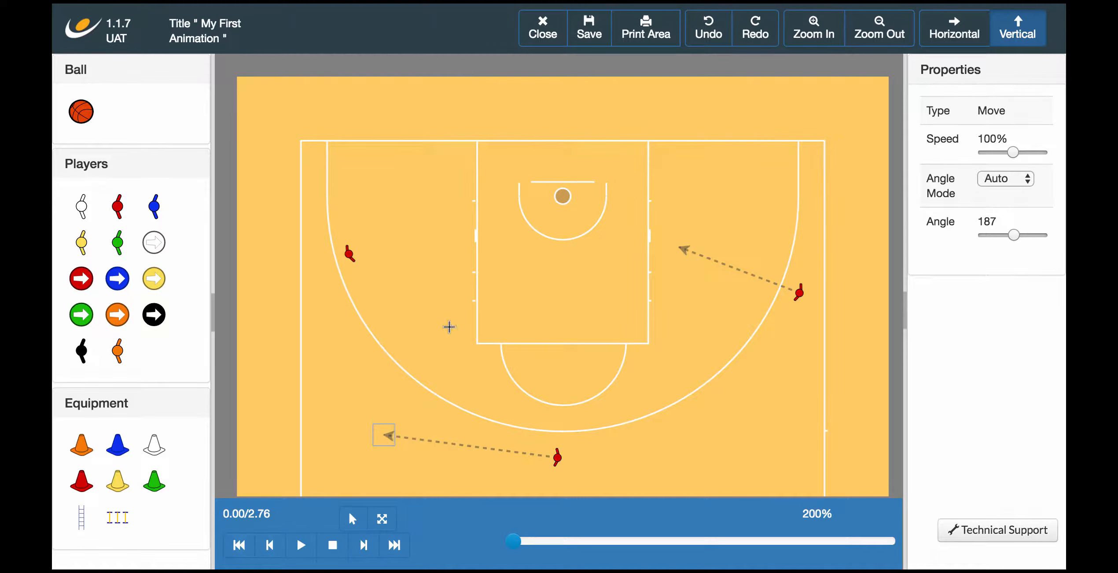
Step: Draw a second leg from the lower red player's run endpoint up toward the key
left_click(453, 325)
left_click(454, 262)
left_click(365, 352)
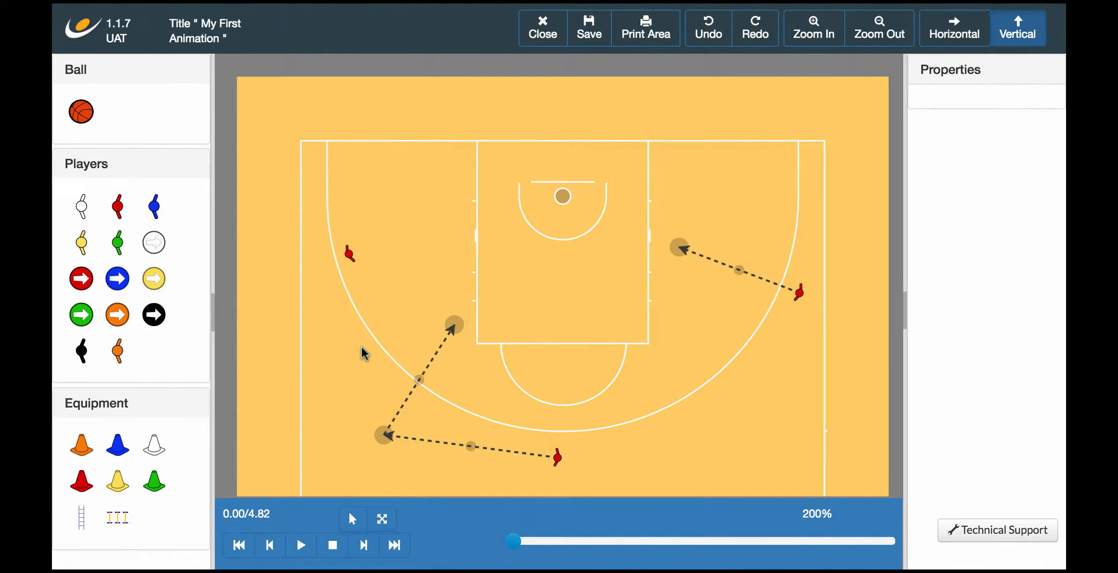
Step: Reshape the two-leg run by moving its corner and end point up-left toward the lane
left_click_drag(384, 435, 468, 401)
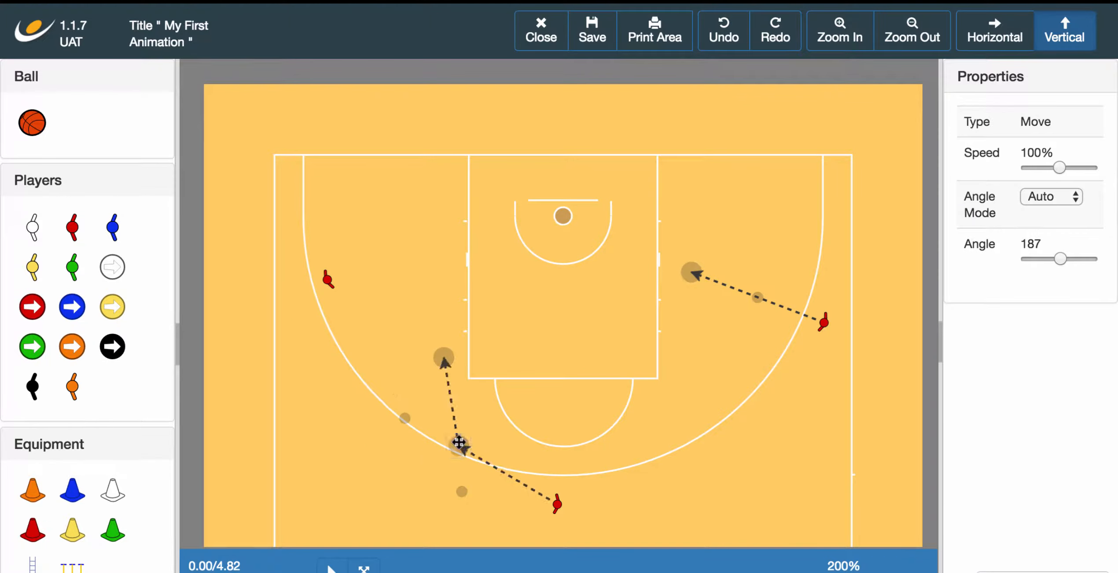
left_click_drag(458, 443, 357, 471)
left_click_drag(445, 358, 416, 351)
left_click(417, 351)
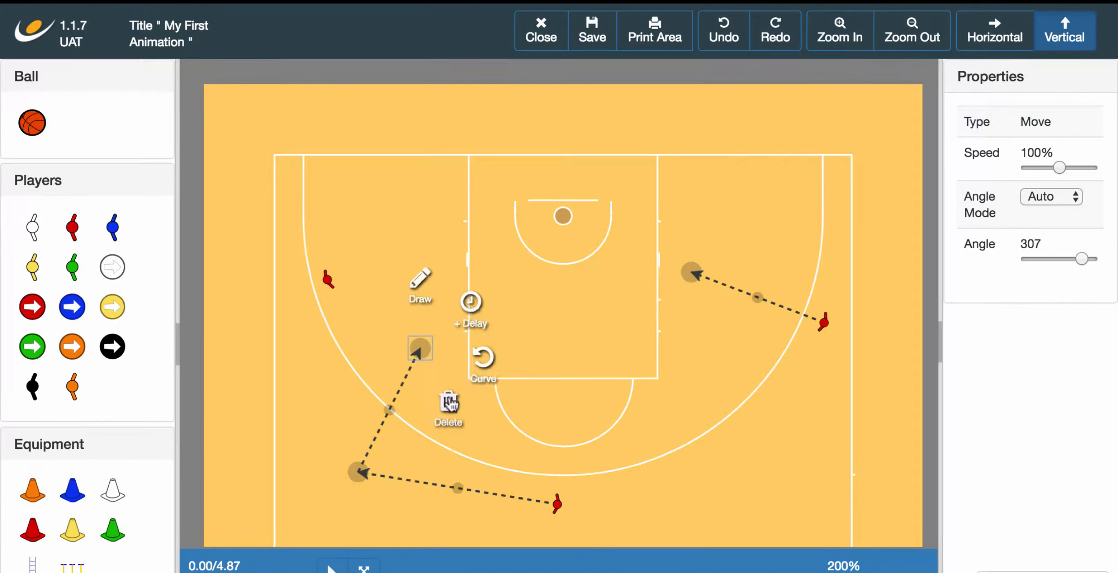
left_click(489, 437)
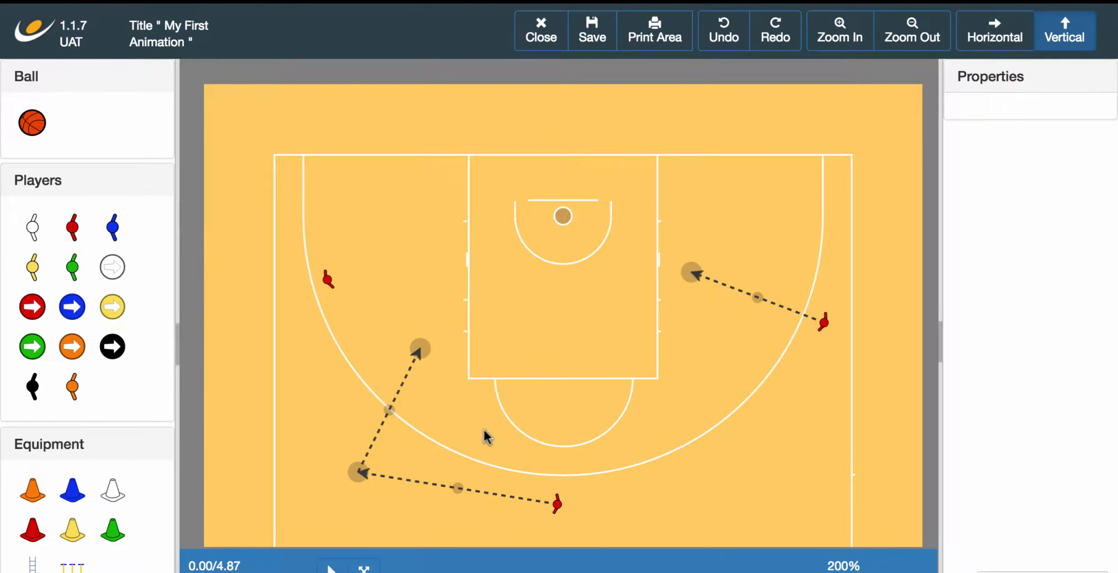
Step: Draw a curved run for the left red player ending near the top of the key
left_click(328, 280)
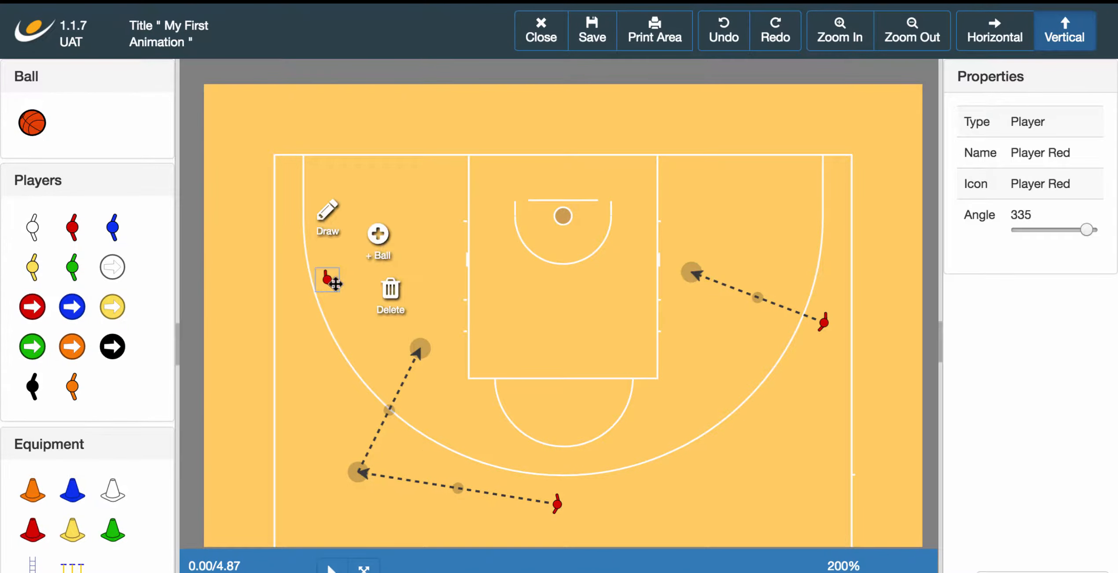
left_click(332, 218)
left_click(488, 227)
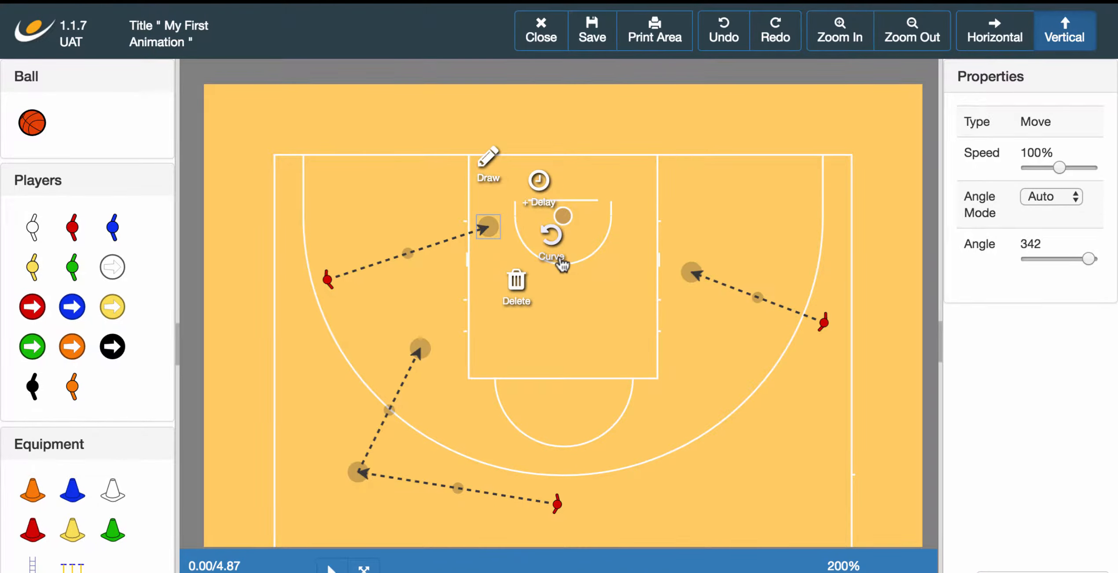
left_click(560, 254)
left_click(392, 277)
Step: Bend the curve up and over the top, and add a fourth red player near the lower-right arc
left_click(407, 255)
mouse_move(406, 286)
left_mouse_down()
mouse_move(354, 210)
mouse_move(398, 220)
mouse_move(317, 210)
mouse_move(336, 159)
left_mouse_up()
left_click_drag(355, 210, 405, 178)
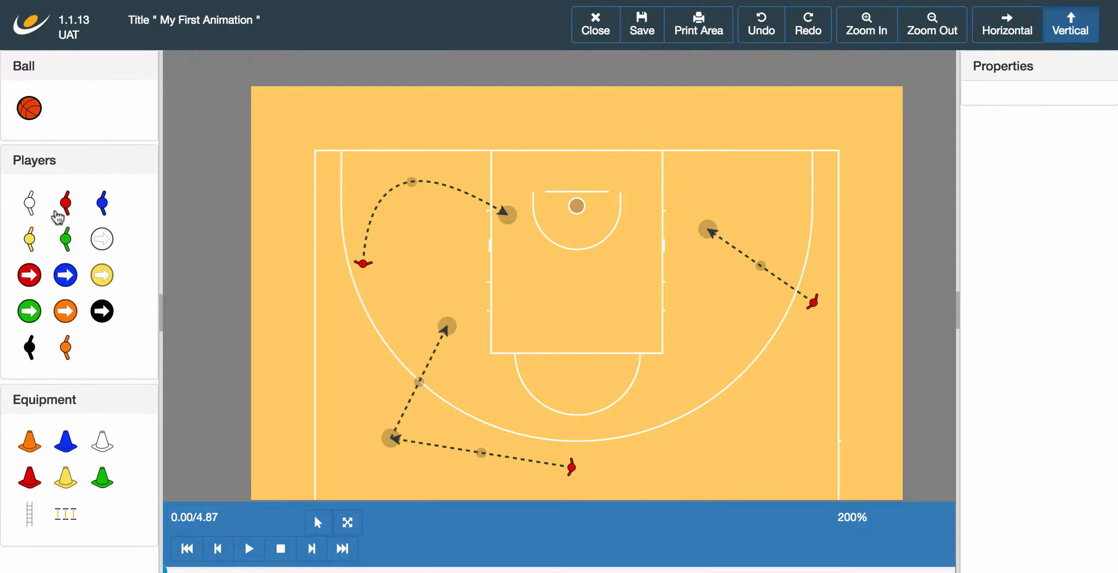
mouse_move(62, 212)
left_mouse_down()
mouse_move(295, 318)
mouse_move(680, 430)
left_mouse_up()
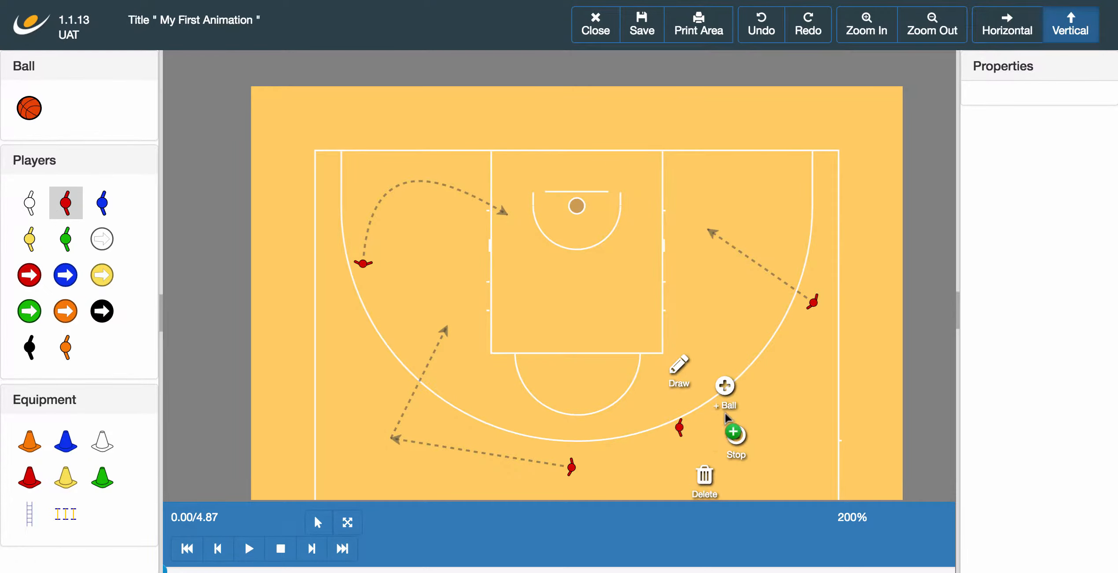
Step: Give the new red player a ball and shift him slightly along the arc
left_click(724, 399)
left_click(725, 439)
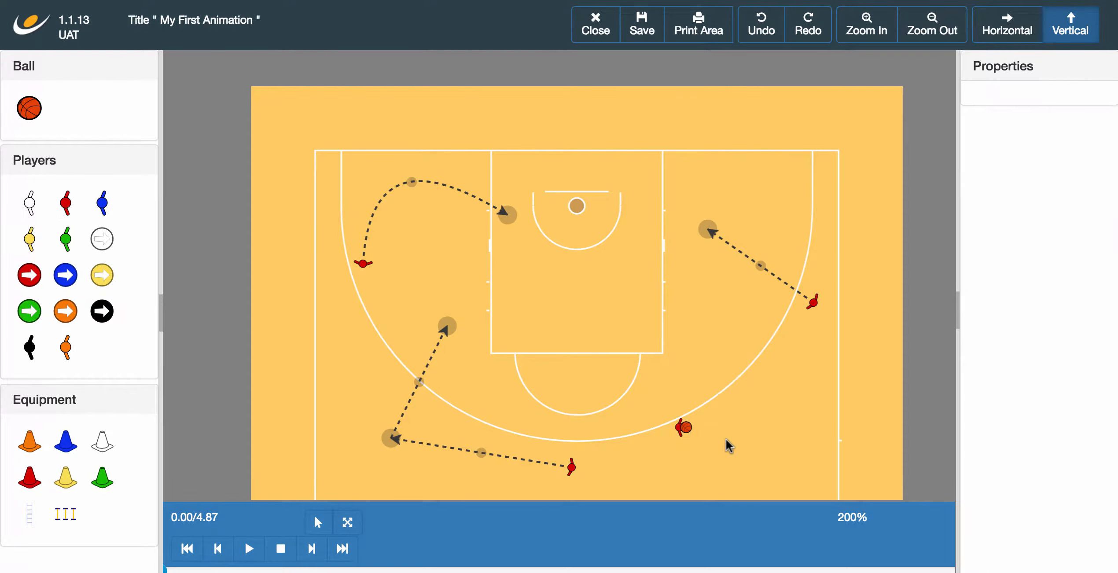
mouse_move(689, 428)
left_mouse_down()
mouse_move(824, 434)
mouse_move(548, 362)
mouse_move(685, 311)
mouse_move(659, 437)
left_mouse_up()
left_click(713, 437)
Step: Place a fifth red player just below him near the right arc
mouse_move(69, 213)
left_mouse_down()
mouse_move(664, 455)
mouse_move(657, 477)
left_mouse_up()
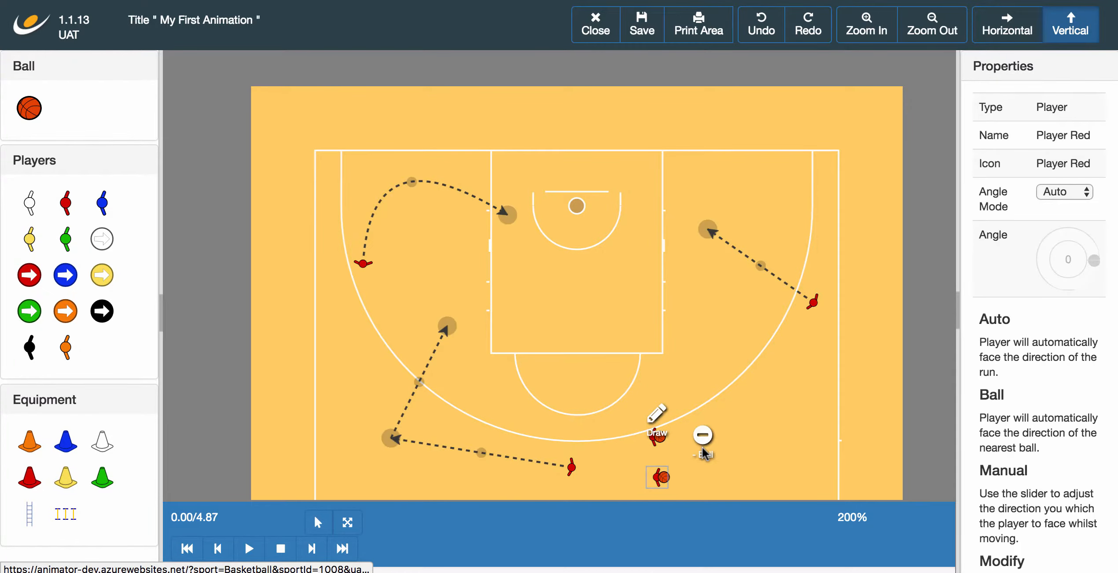
left_click(755, 474)
scroll(766, 472, "down", 3)
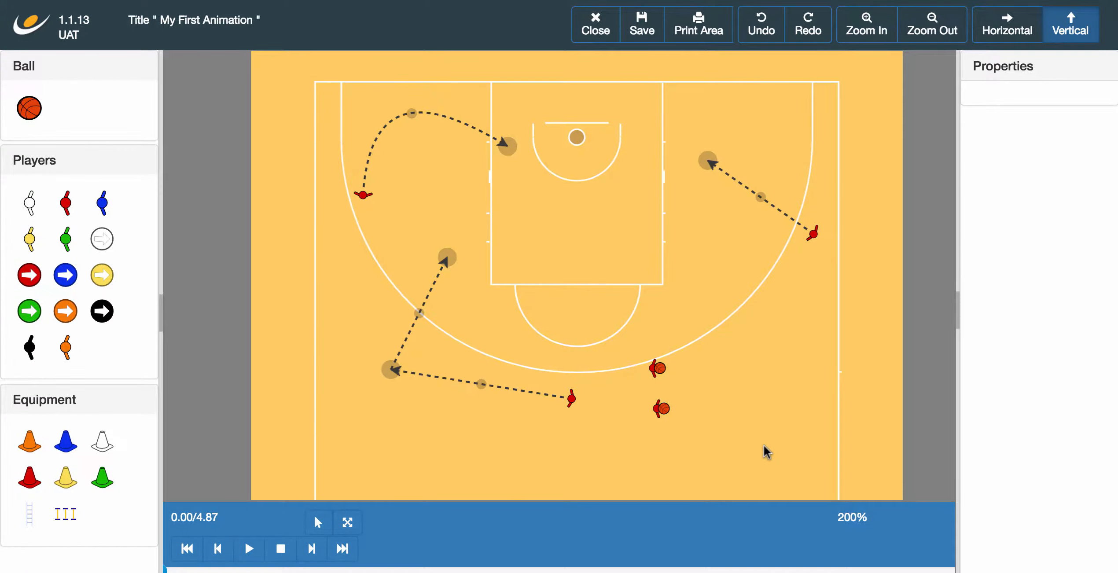
Step: Add a pass from the upper ball carrier toward the right wing and preview the play
left_click(655, 368)
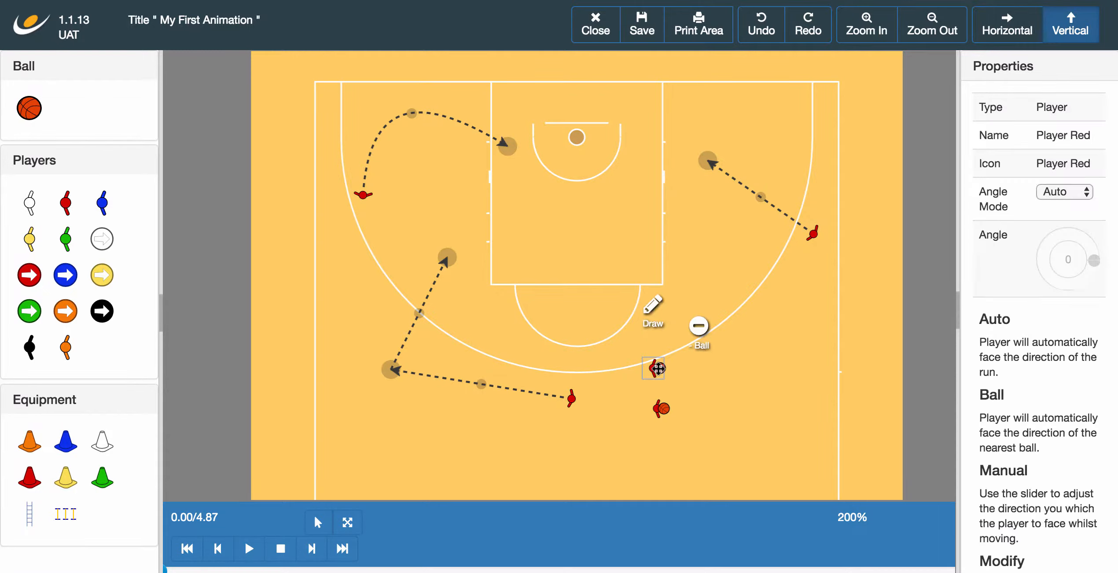
left_click(787, 364)
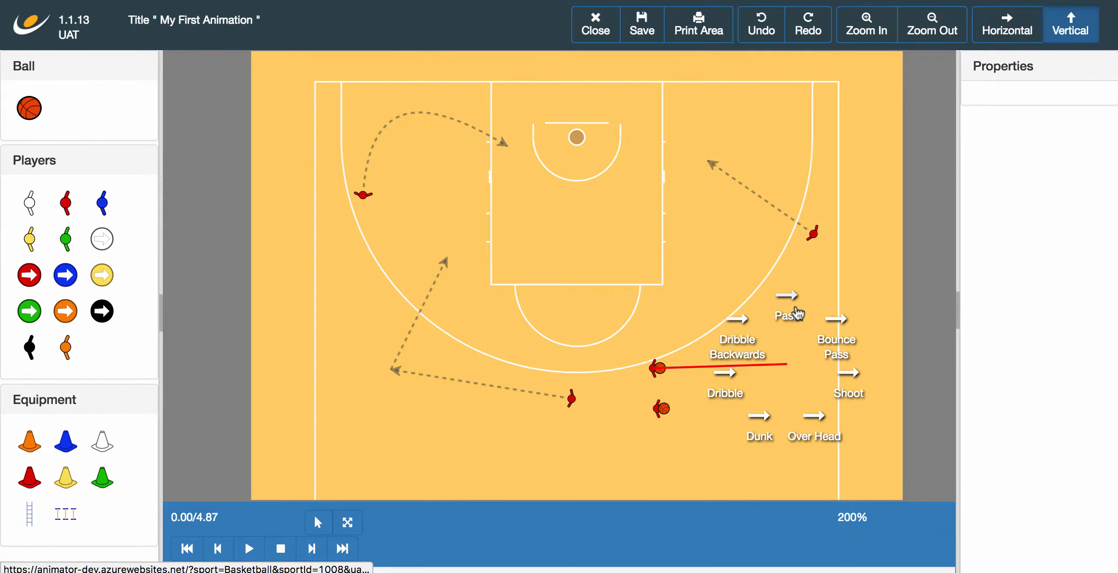
left_click(787, 315)
left_click(248, 548)
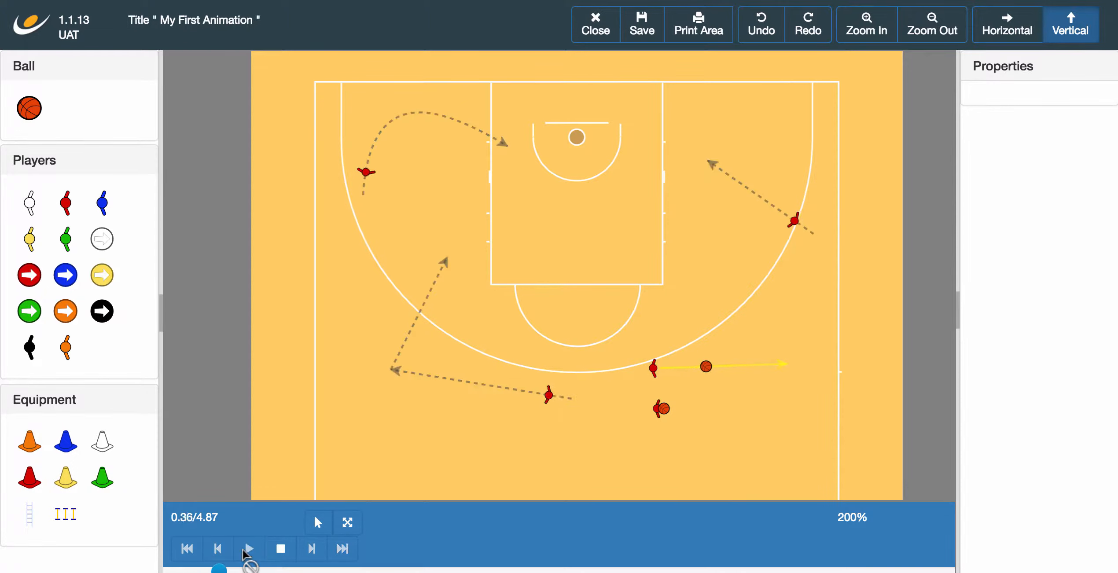
left_click(280, 548)
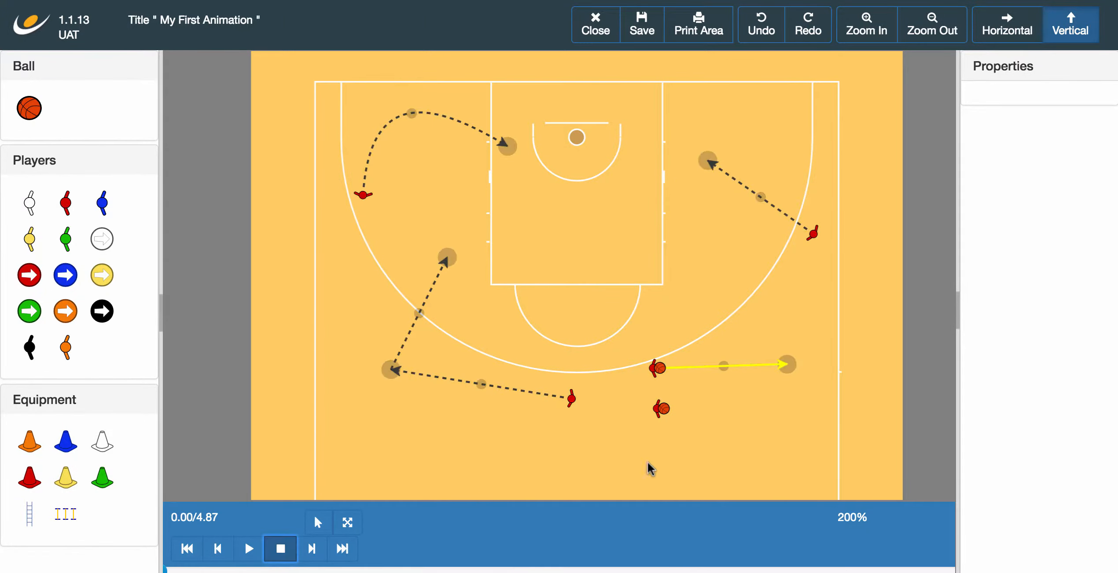
left_click(660, 409)
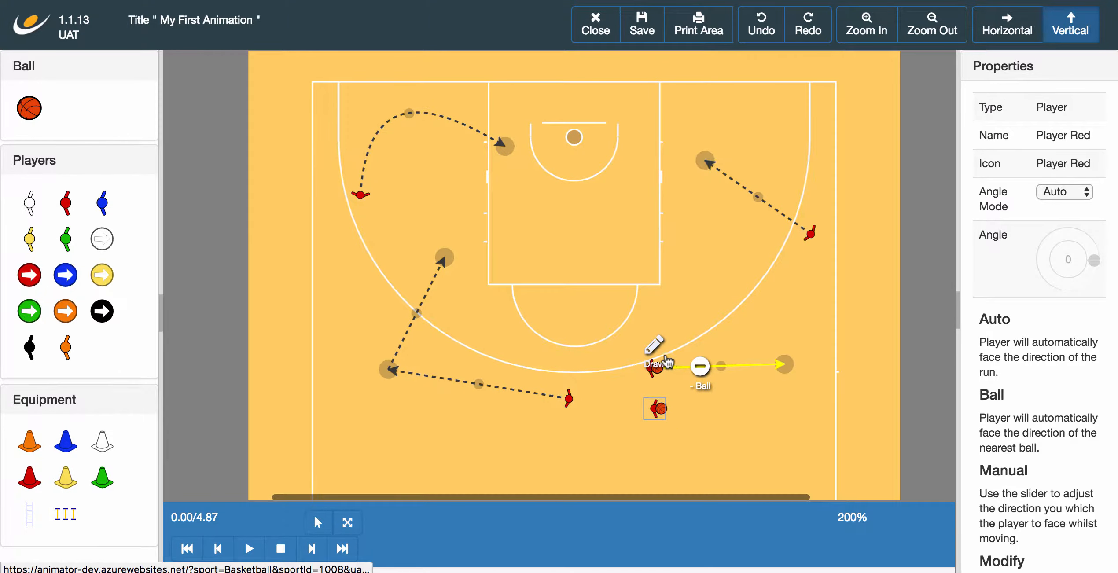
Step: Add a shot from the lower ball carrier and play the animation back
left_click(784, 406)
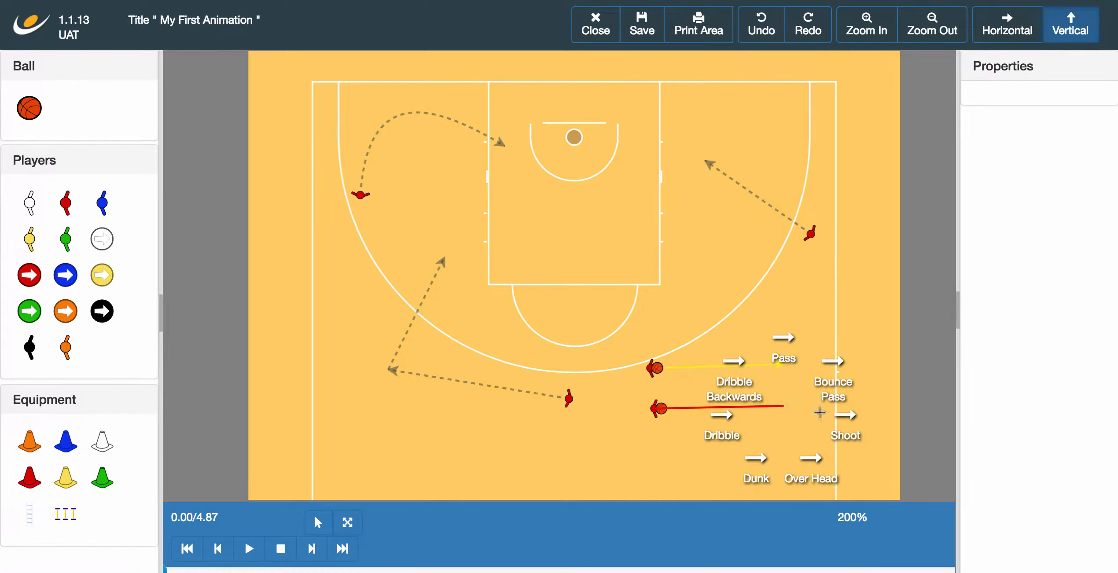
left_click(843, 419)
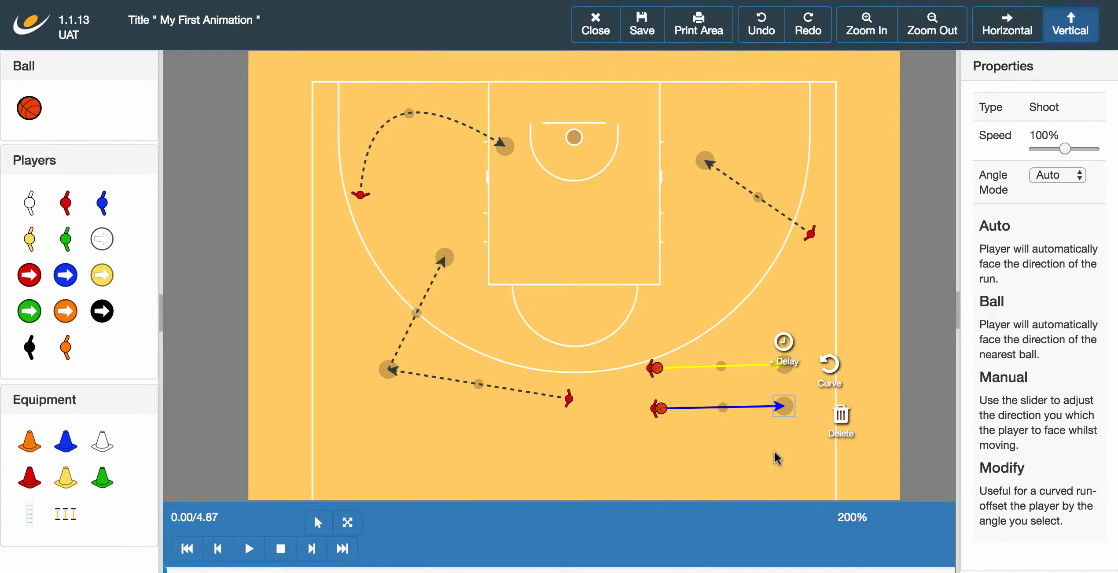
left_click(777, 457)
left_click(249, 548)
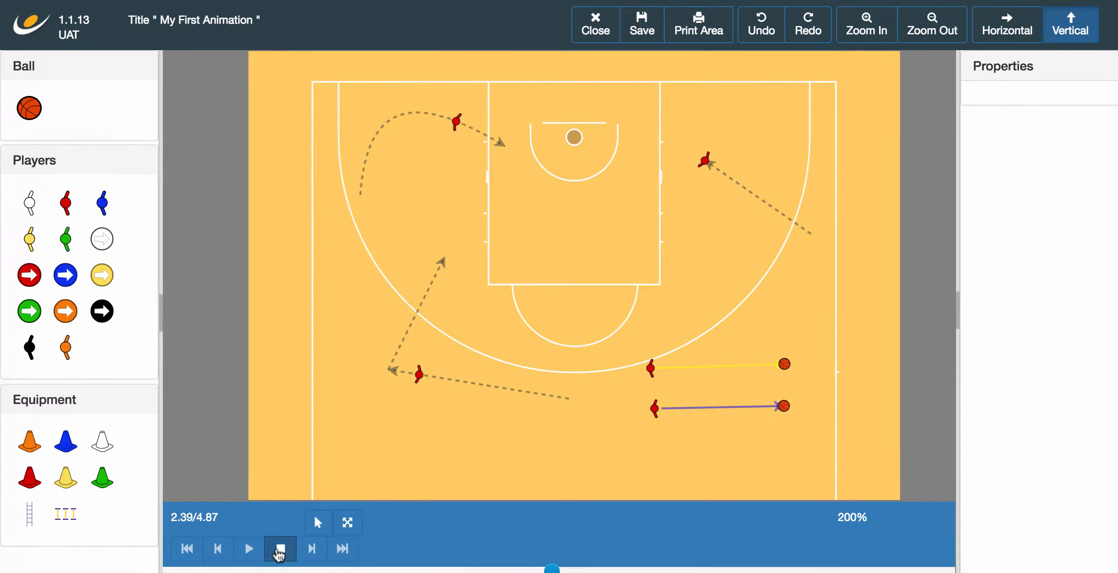
left_click(279, 551)
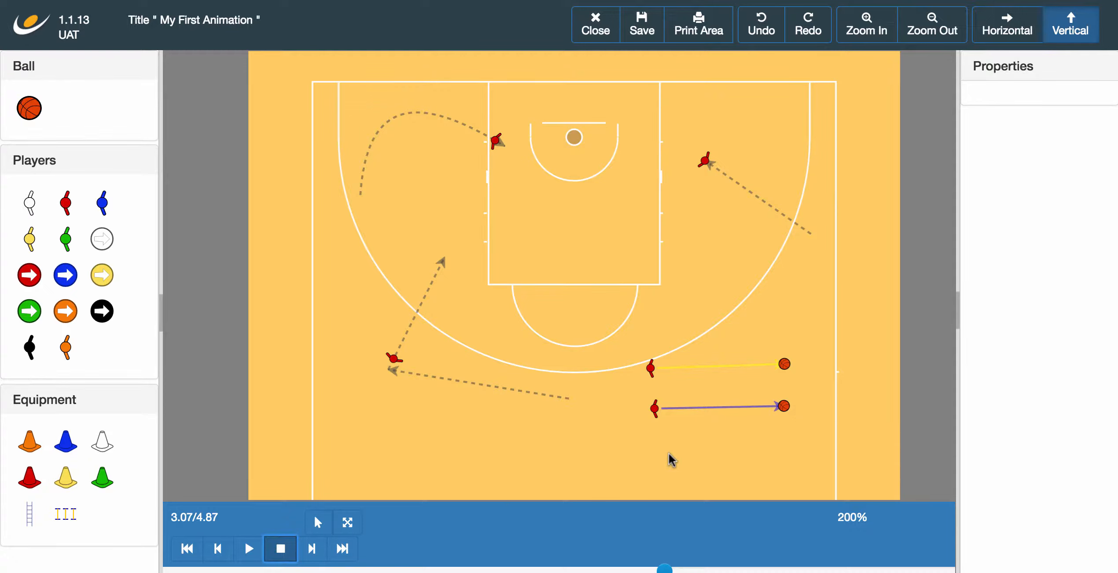
left_click(283, 555)
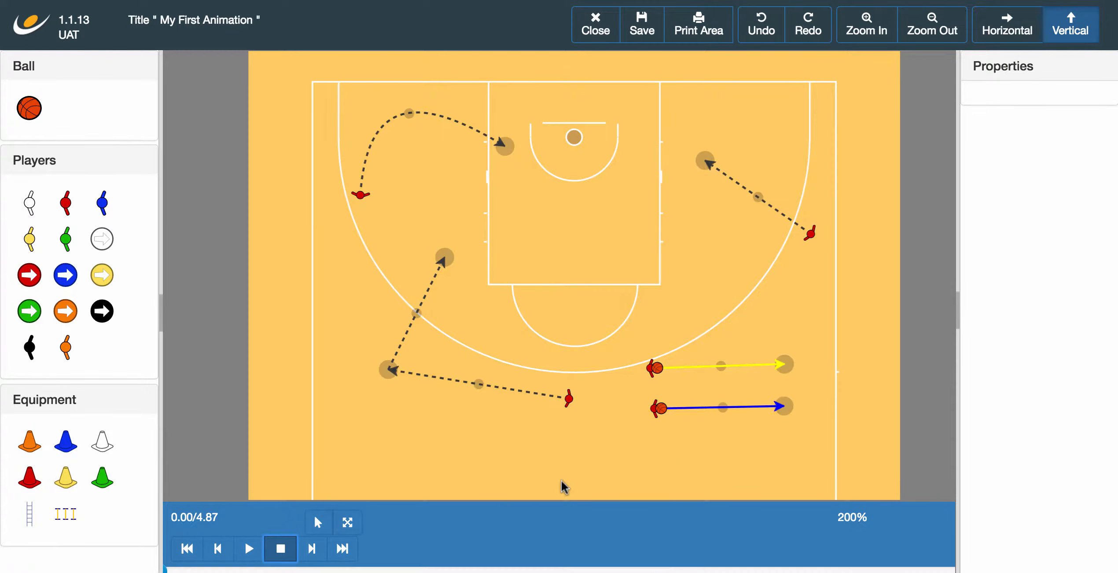
Step: Delete both the shot and the pass
left_click(791, 408)
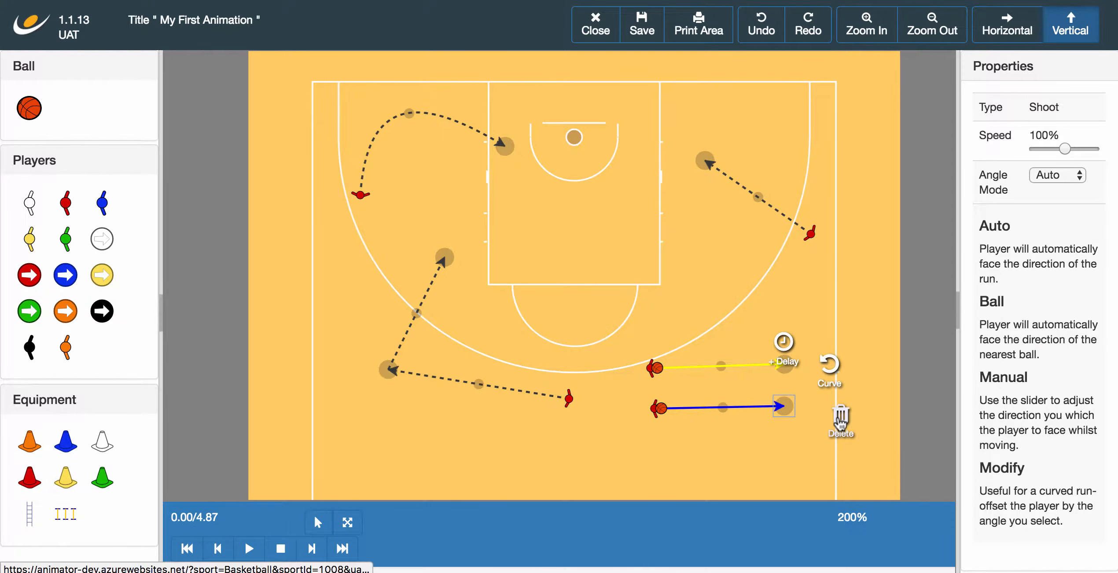
left_click(841, 422)
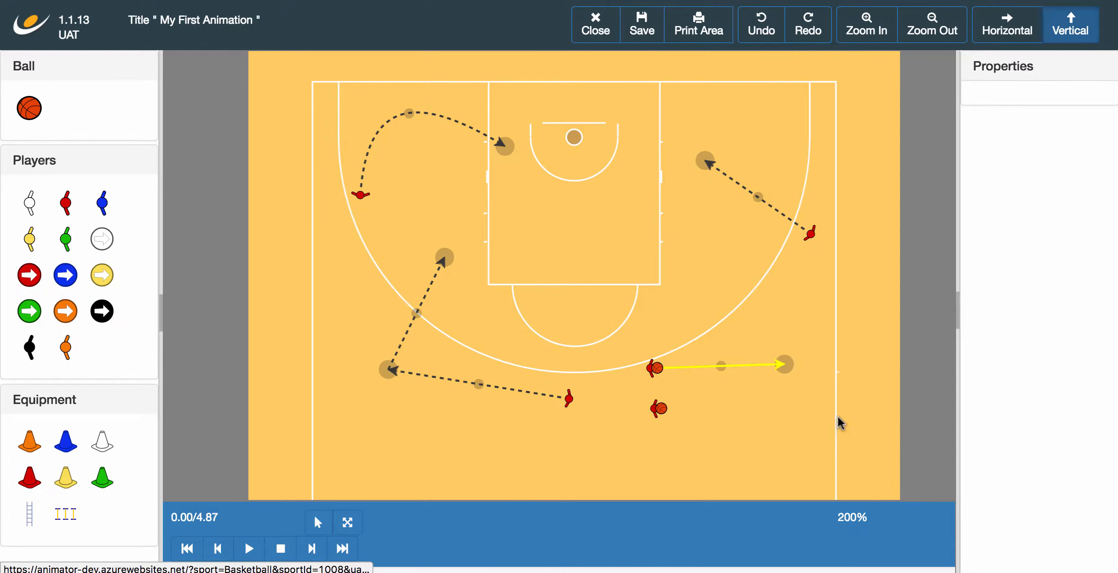
left_click(789, 364)
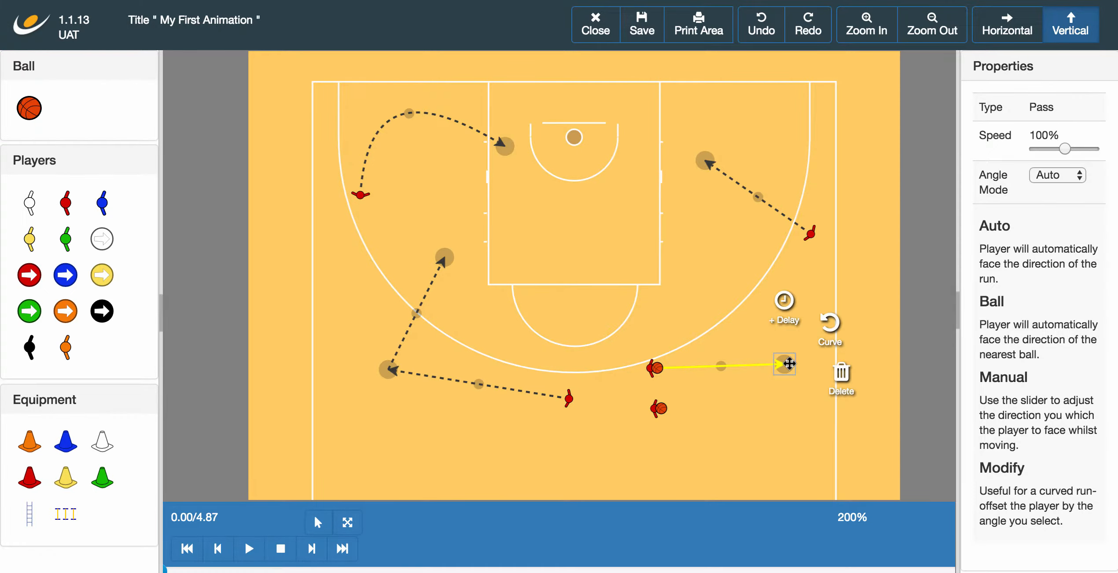
left_click(843, 379)
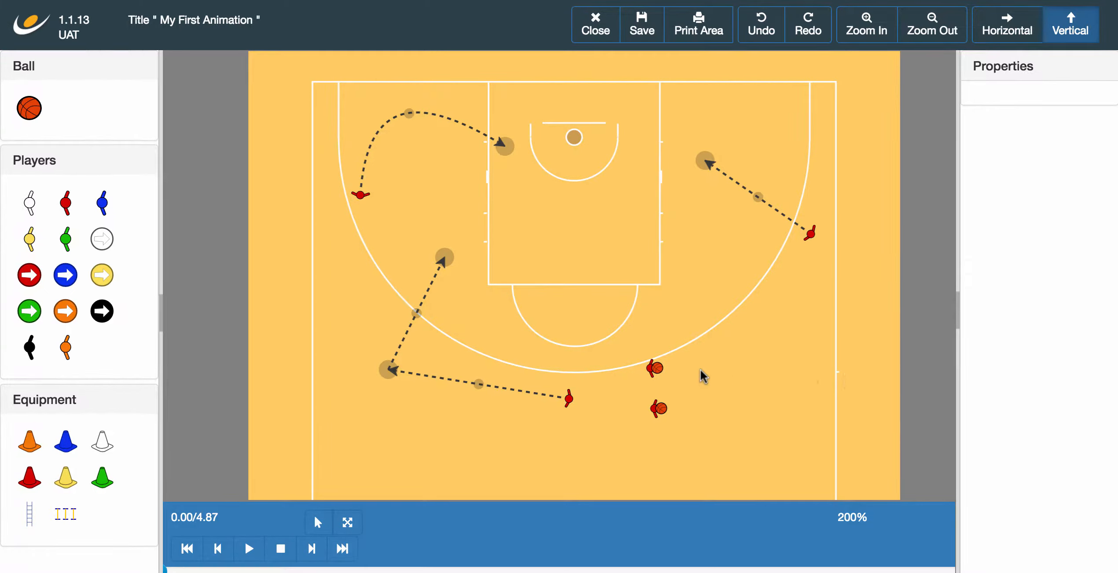
left_click(656, 369)
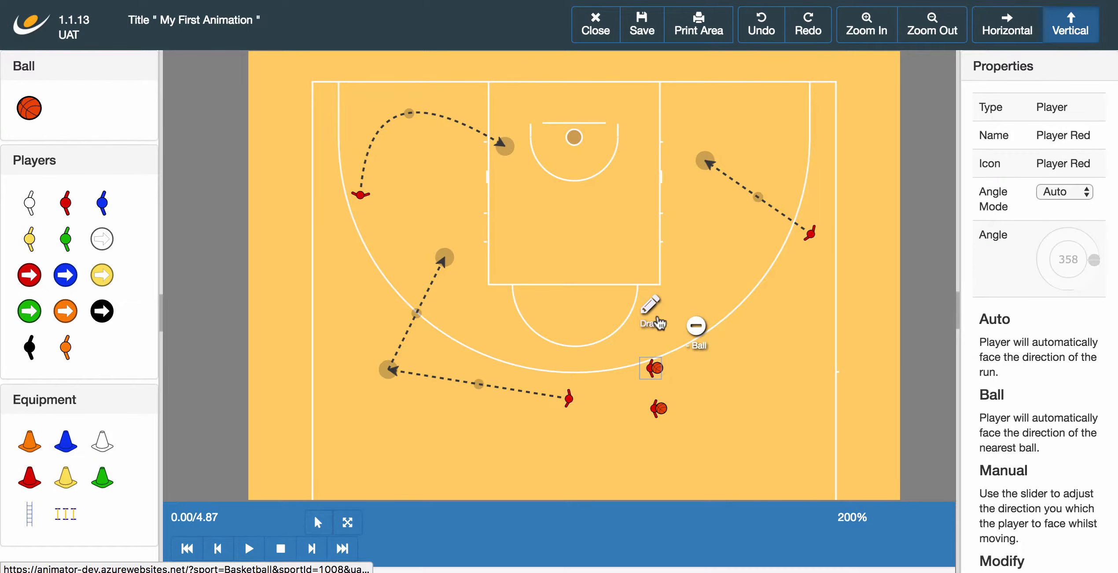
Step: Give the upper ball carrier an Over Head pass and the lower one a Bounce Pass, both rightward
left_click(800, 365)
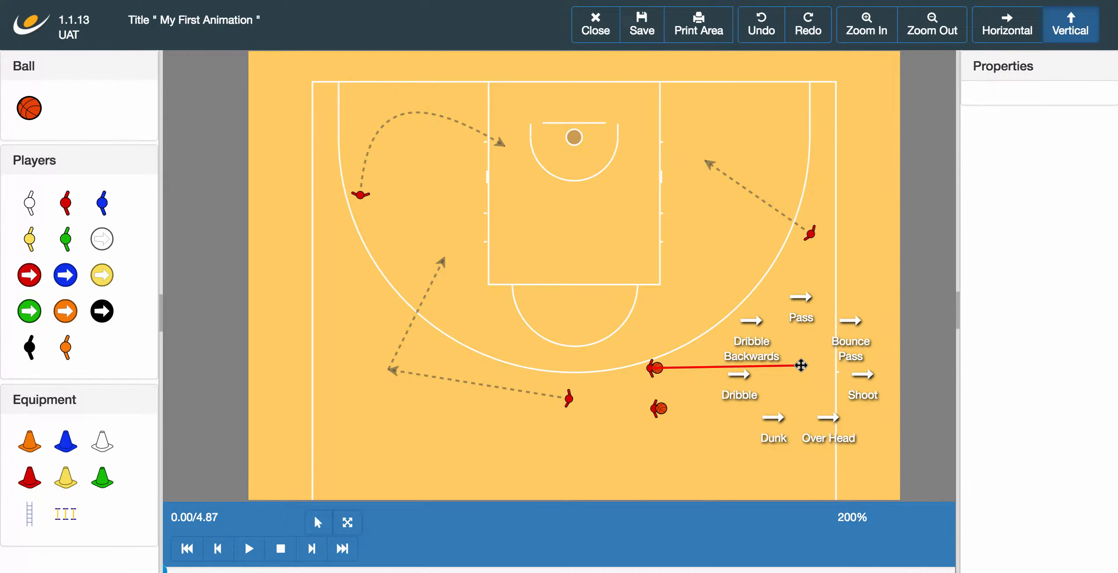
left_click(821, 422)
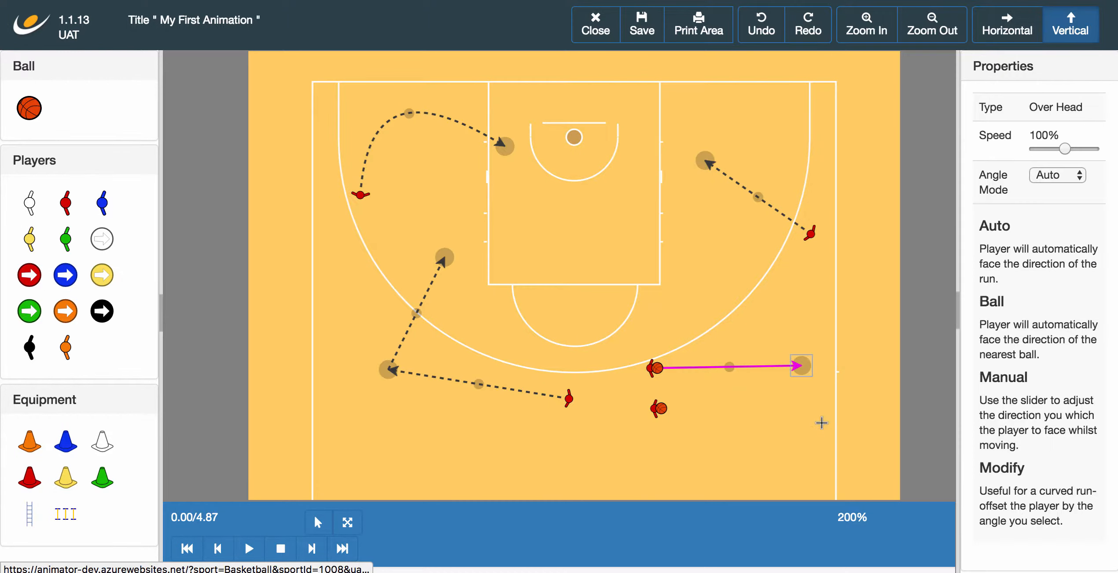
left_click(658, 409)
left_click_drag(659, 361, 800, 409)
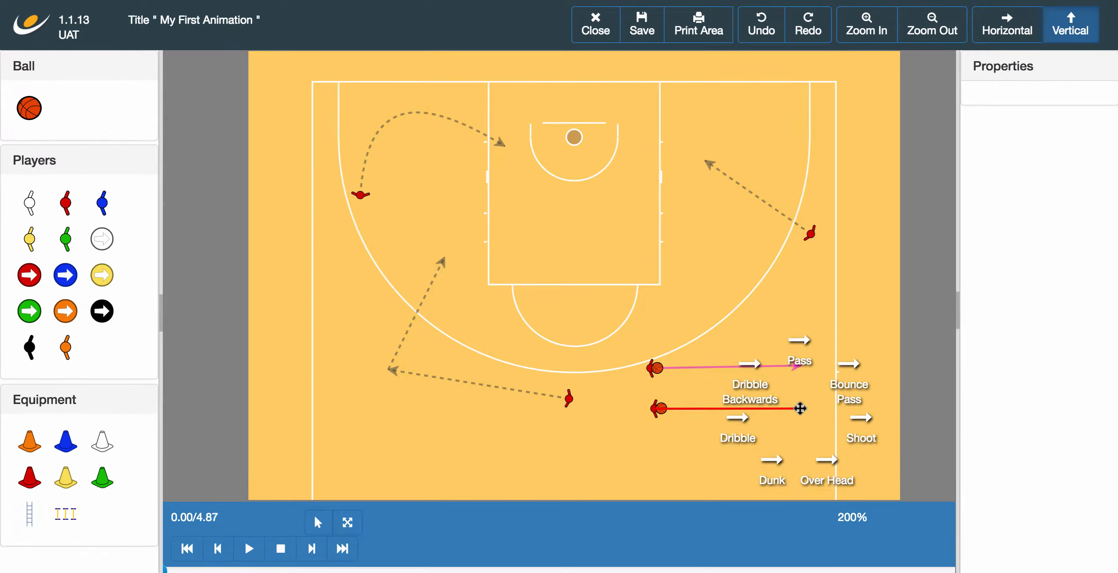
left_click(844, 387)
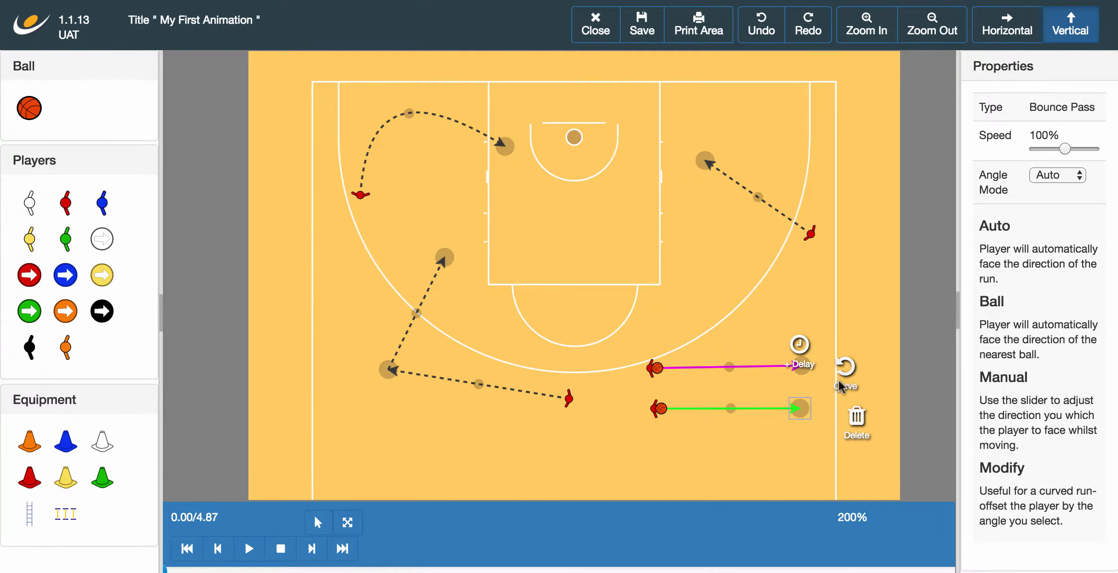
left_click(804, 449)
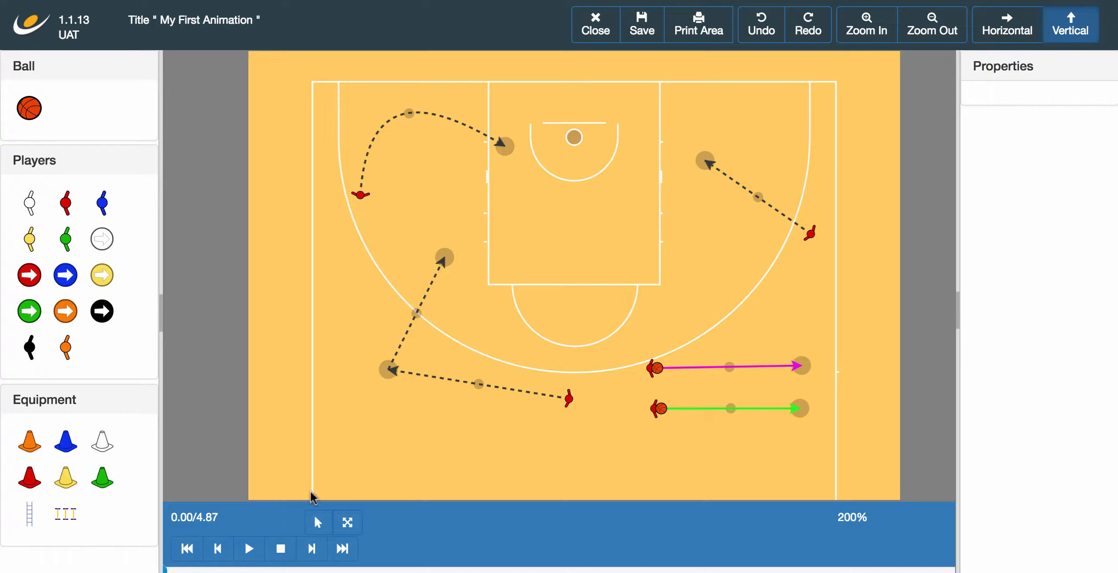
Step: Preview the passes, then delete the Bounce Pass
left_click(250, 549)
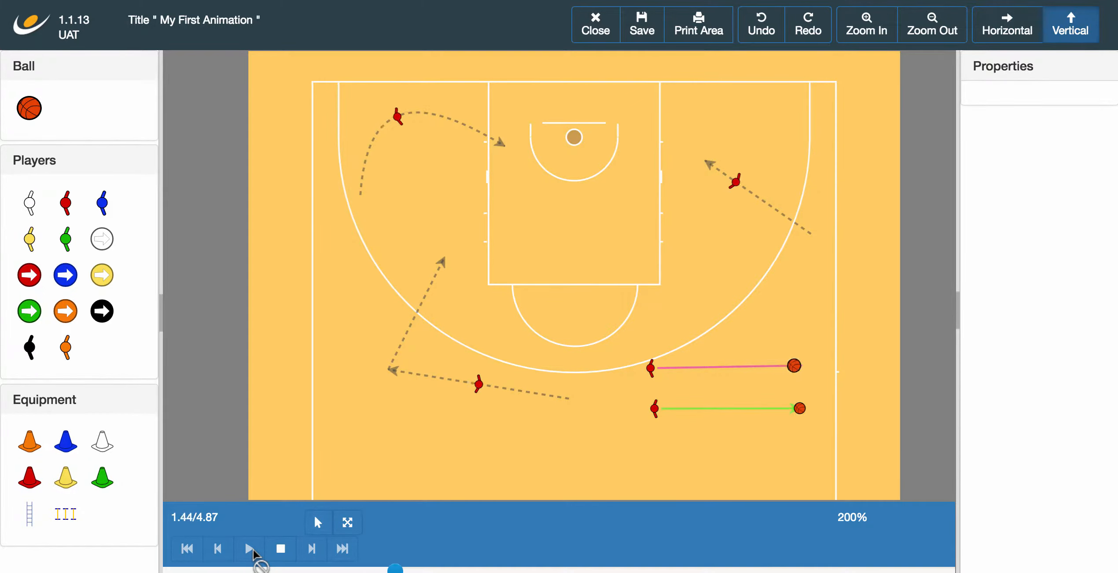
left_click(276, 551)
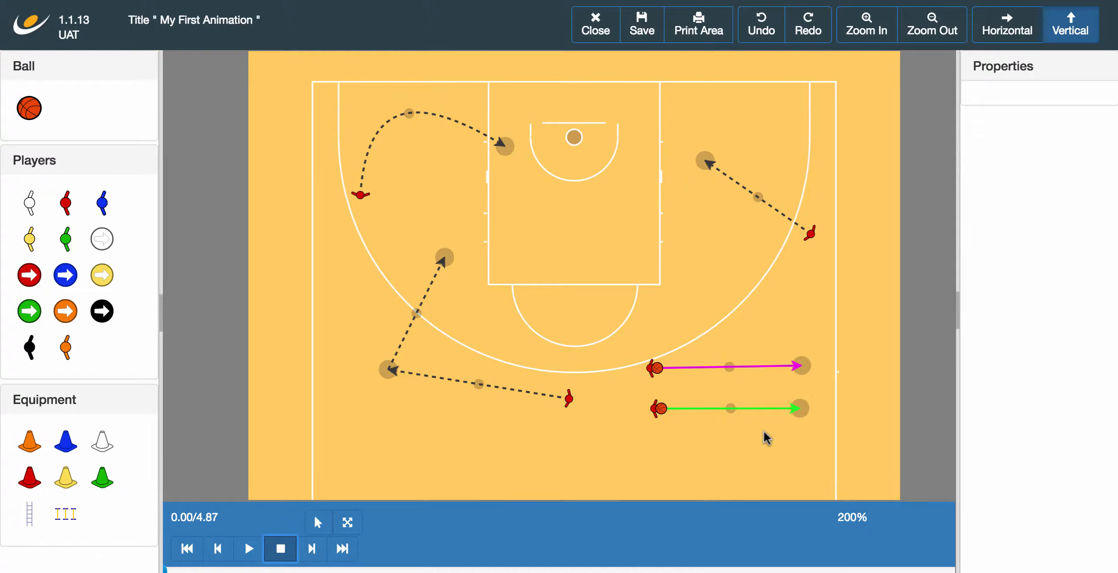
left_click(802, 411)
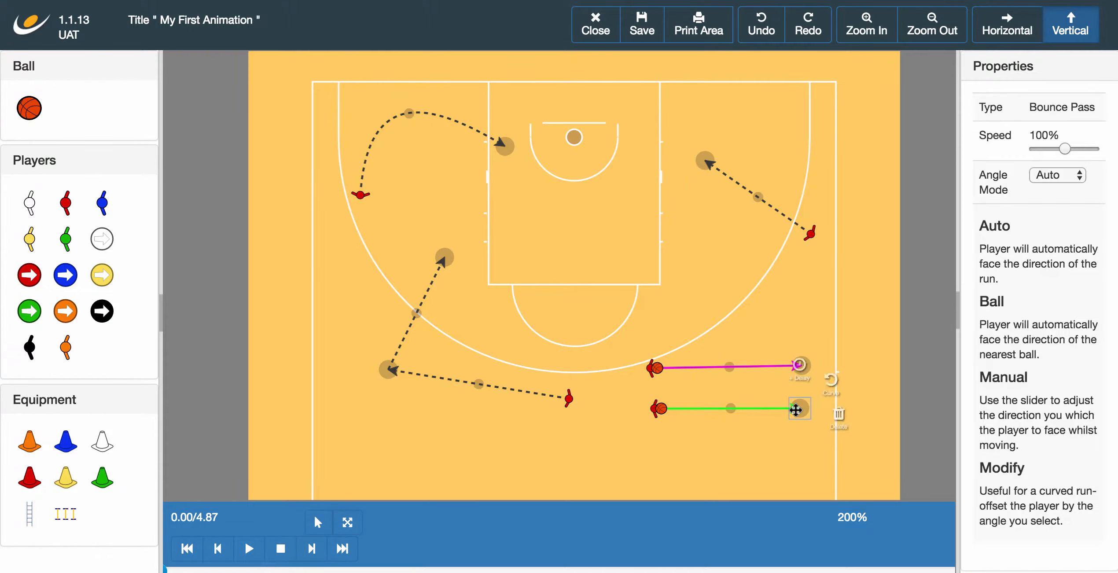
left_click(855, 419)
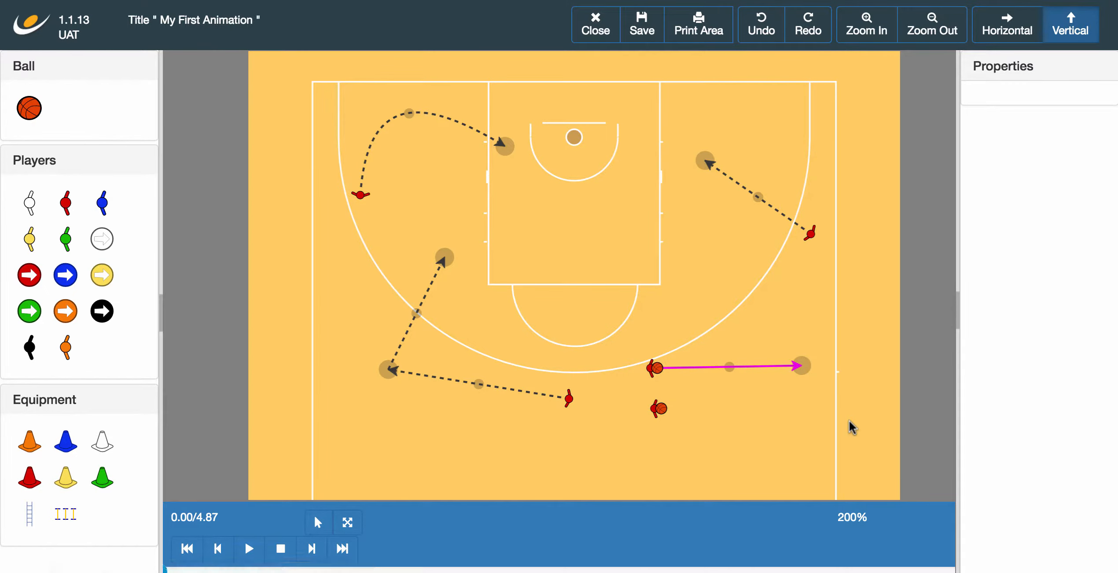
Step: Delete the lower red player and the Over Head pass
left_click(660, 409)
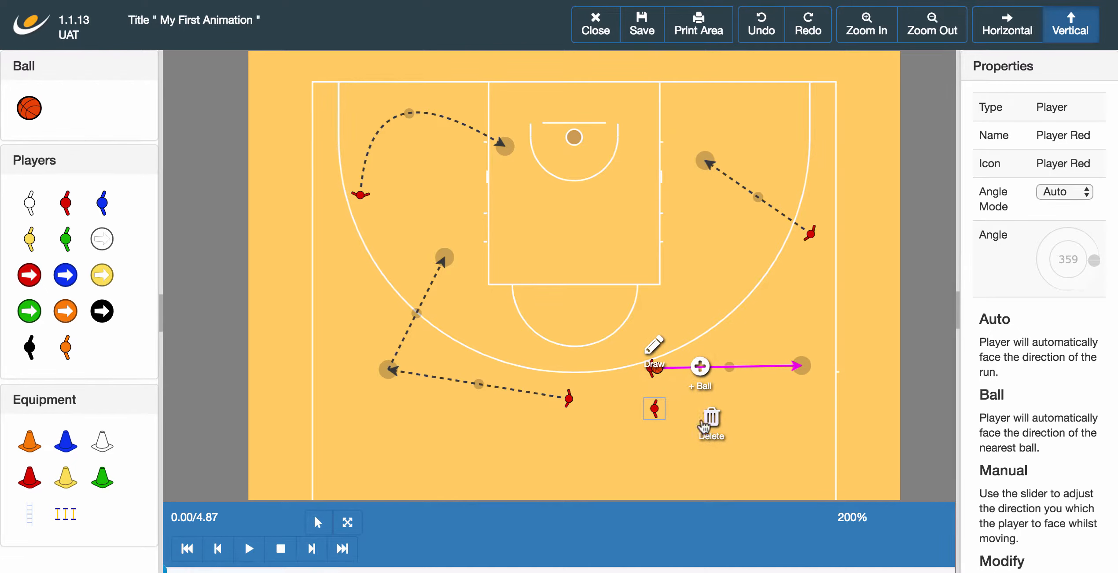
left_click(719, 425)
left_click(801, 367)
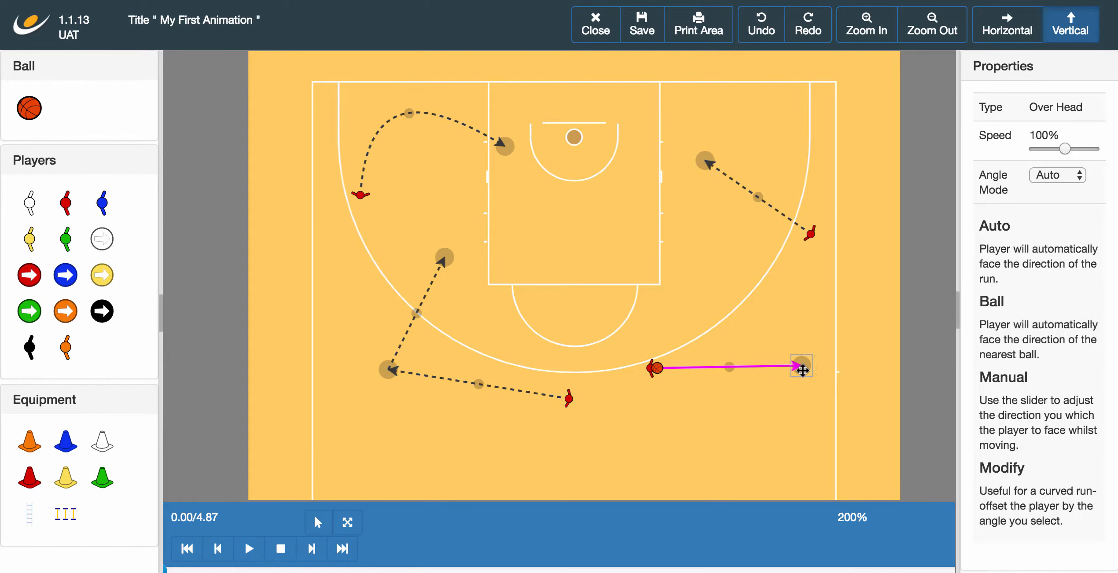
left_click(850, 387)
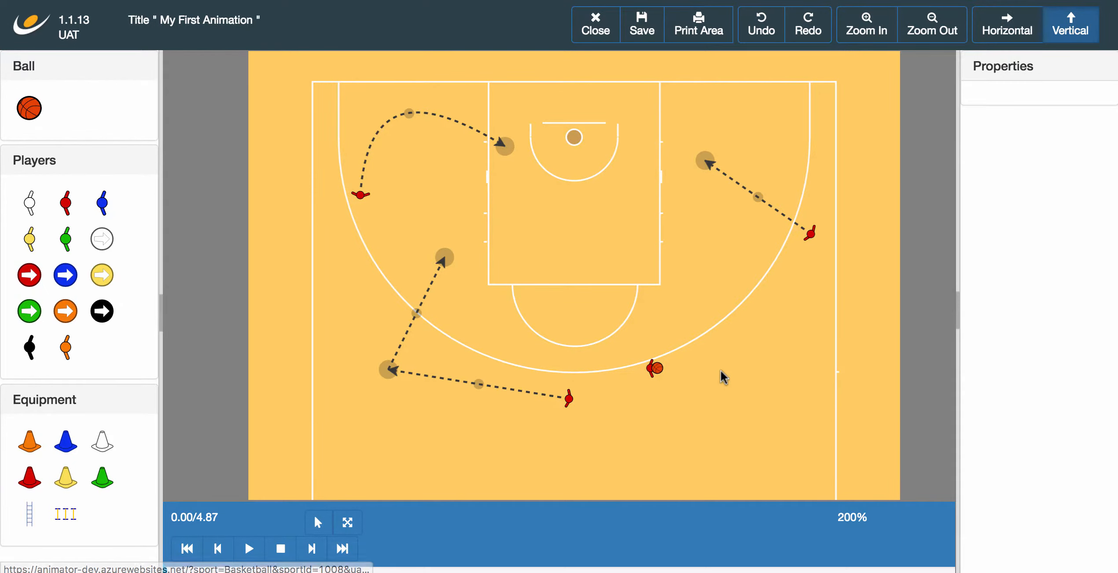
left_click(655, 370)
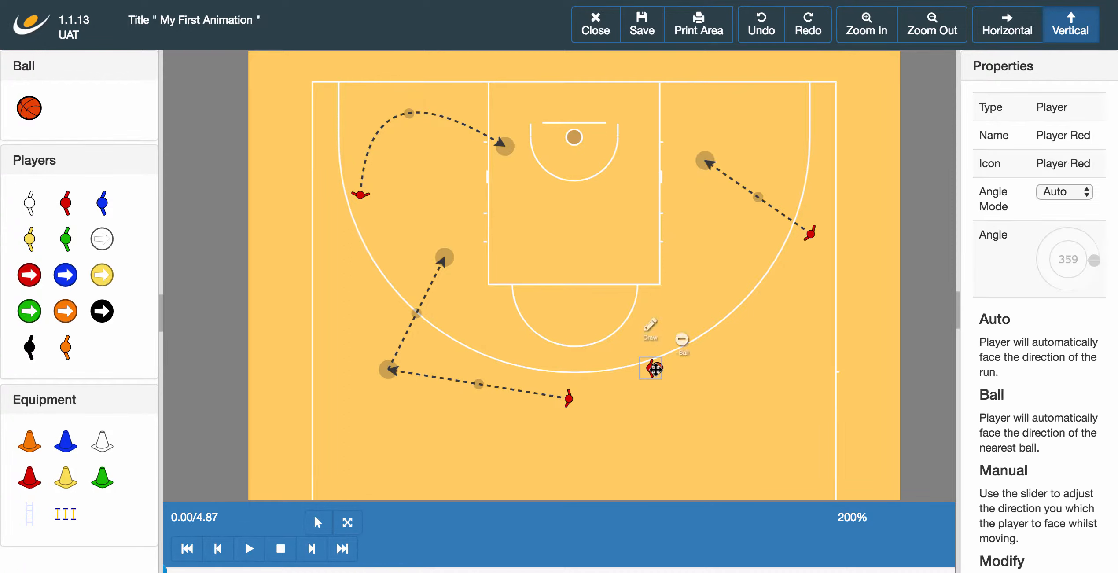
Step: Add a trial dribble run rightward for the ball carrier and preview it
left_click(649, 325)
left_click(784, 366)
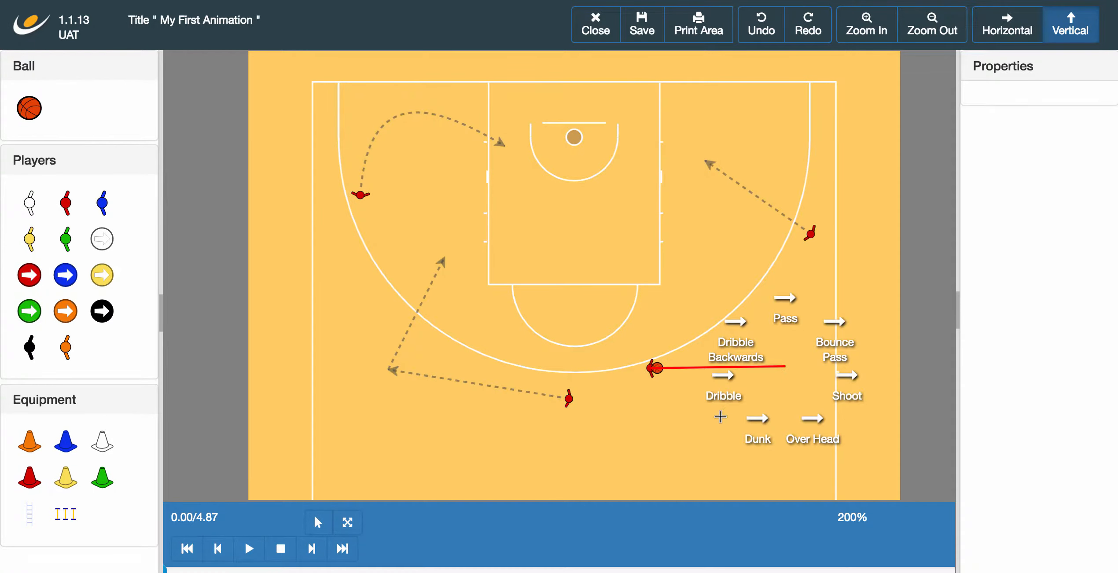
left_click(726, 389)
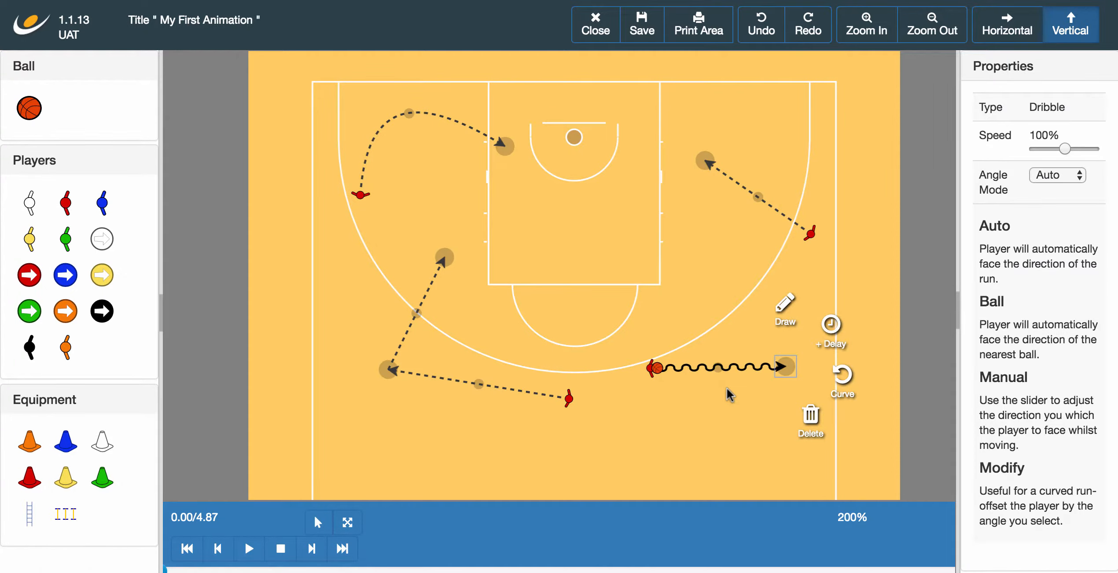
left_click(726, 387)
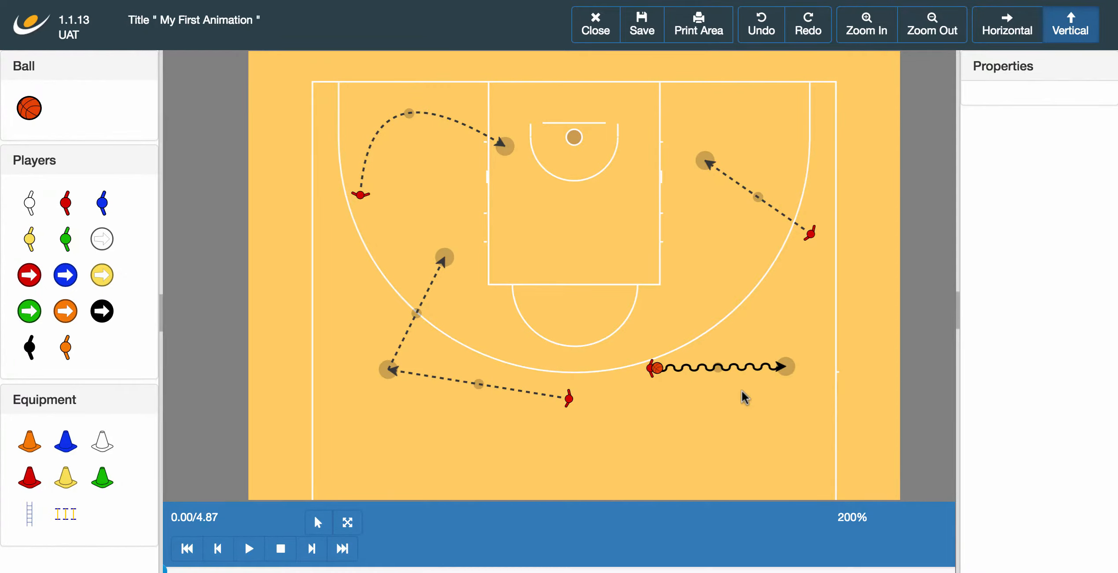
left_click(249, 548)
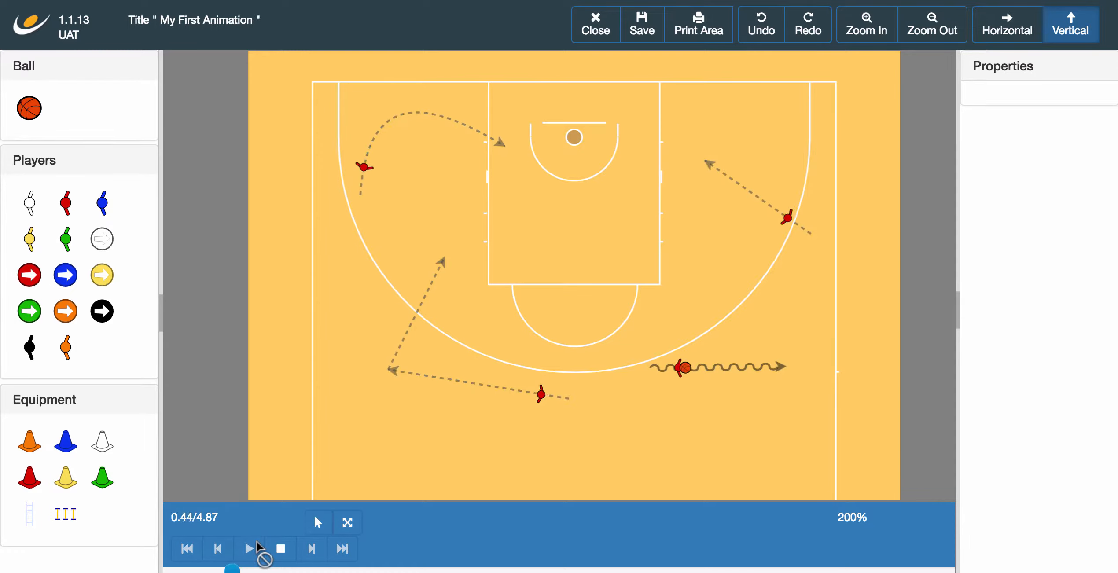
left_click(281, 548)
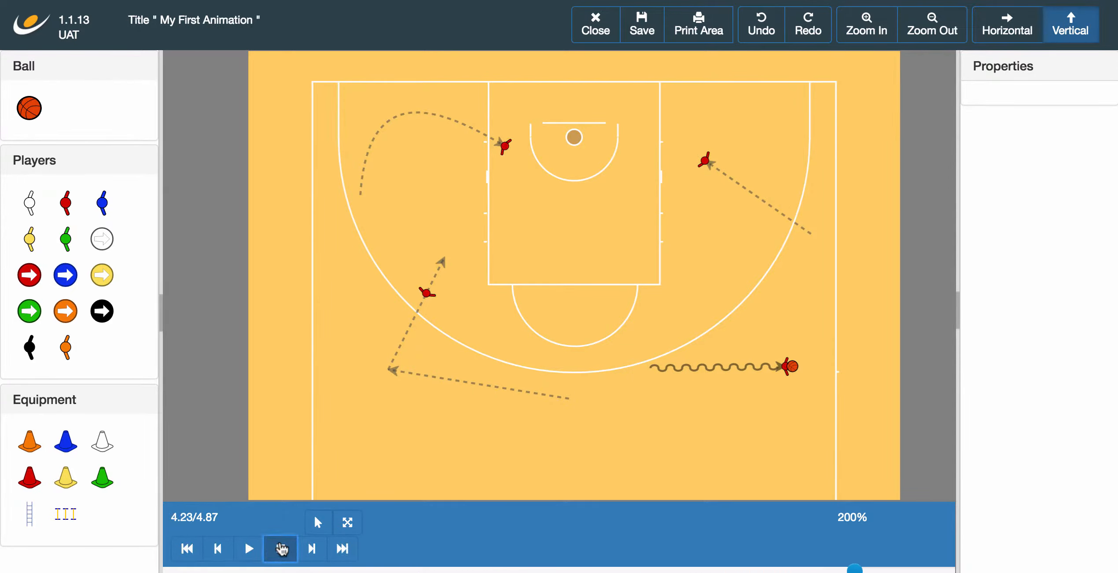
Step: Delete the dribble run and move the ball carrier just inside the right arc
left_click(778, 365)
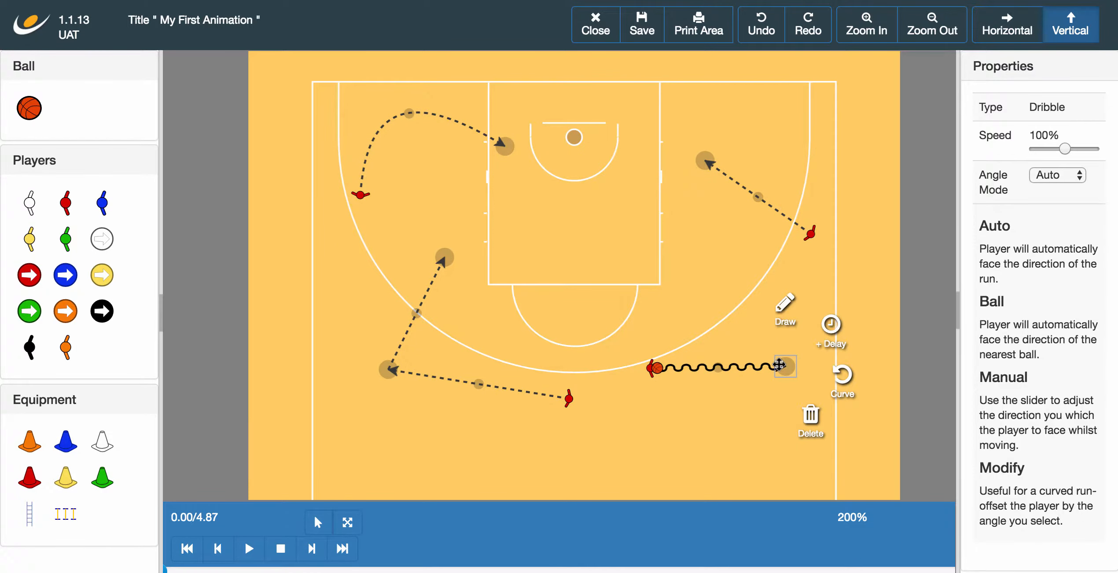
left_click(809, 418)
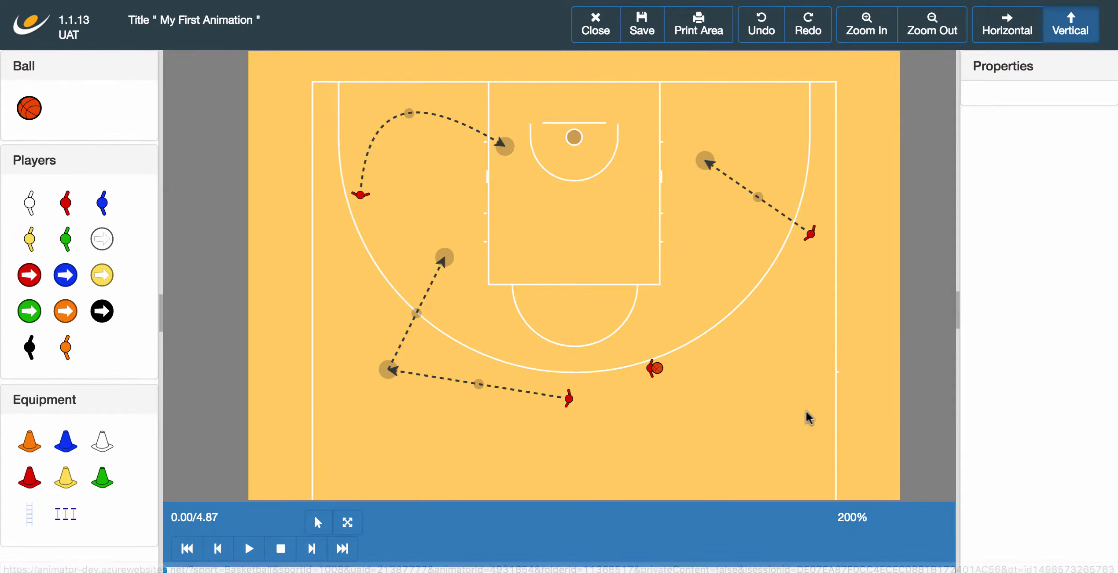
left_click(660, 371)
left_click_drag(660, 371, 724, 368)
left_click(787, 384)
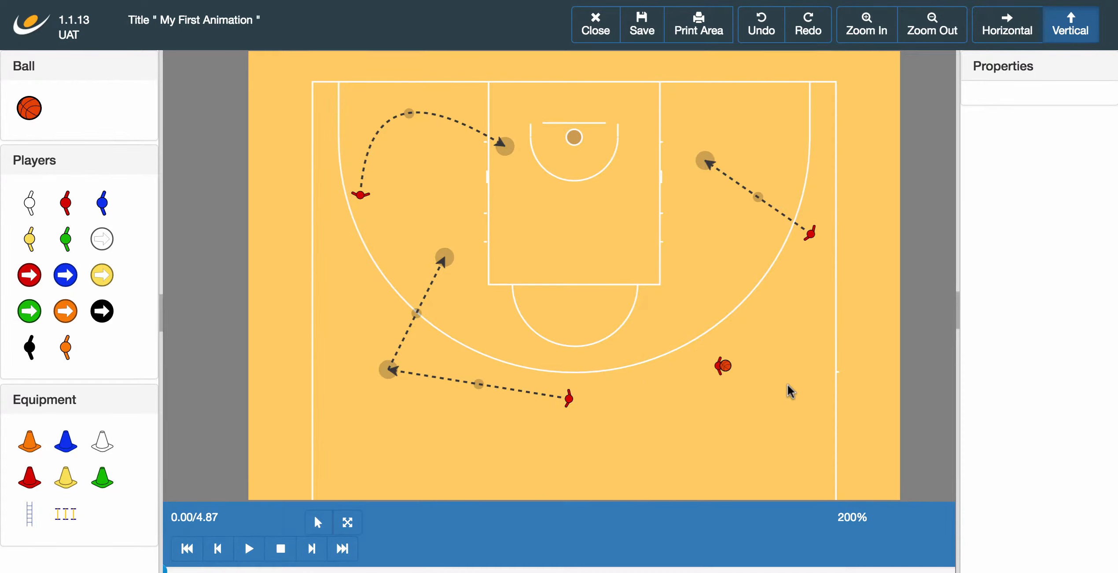
Step: Check the right-wing run's Angle Mode, leave it on Auto, and preview the play
left_click(697, 162)
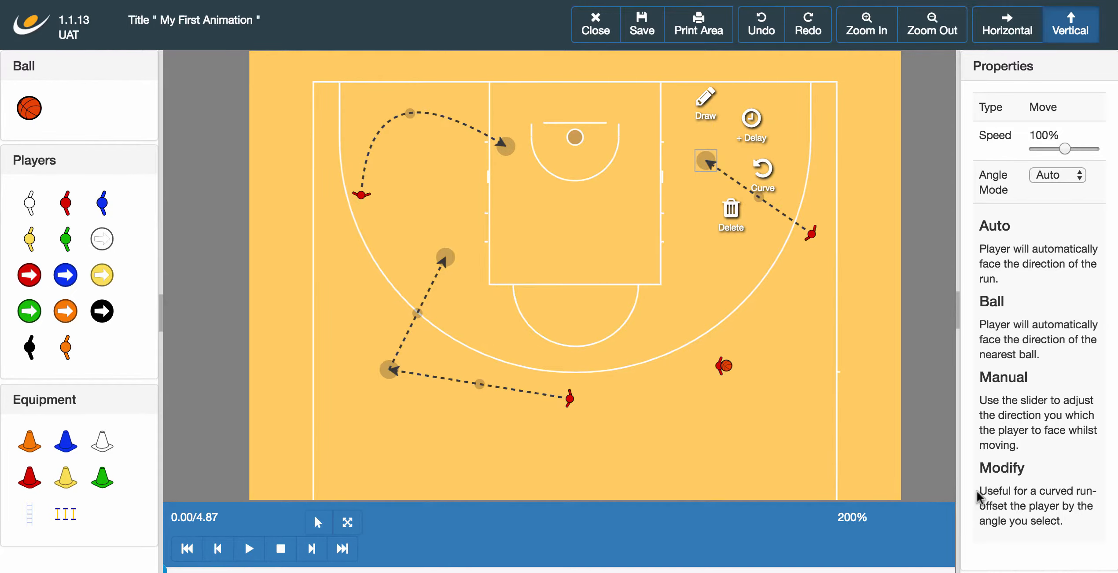
left_click(1074, 177)
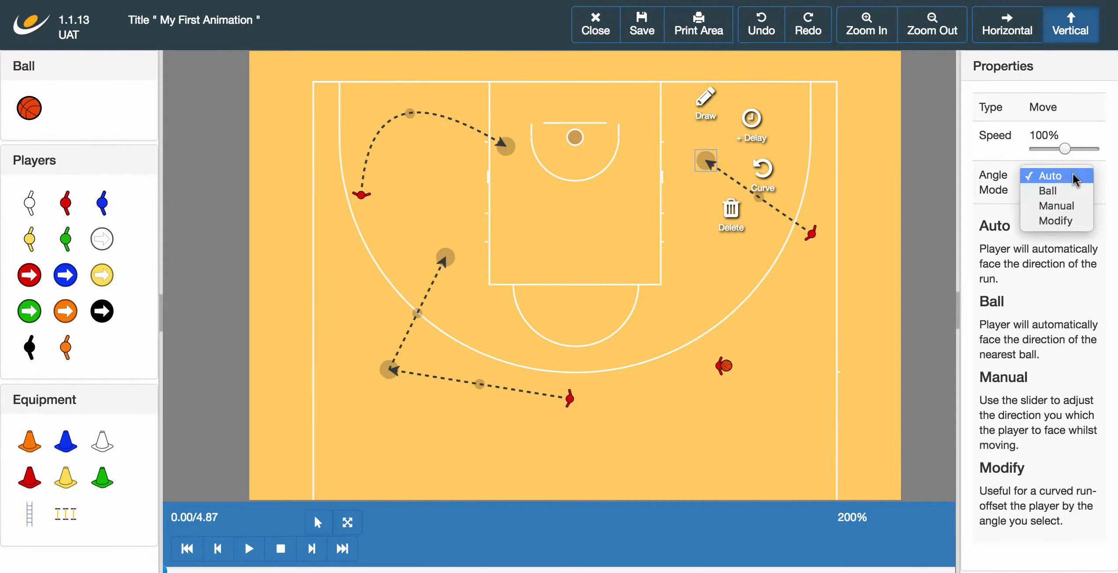
left_click(1074, 177)
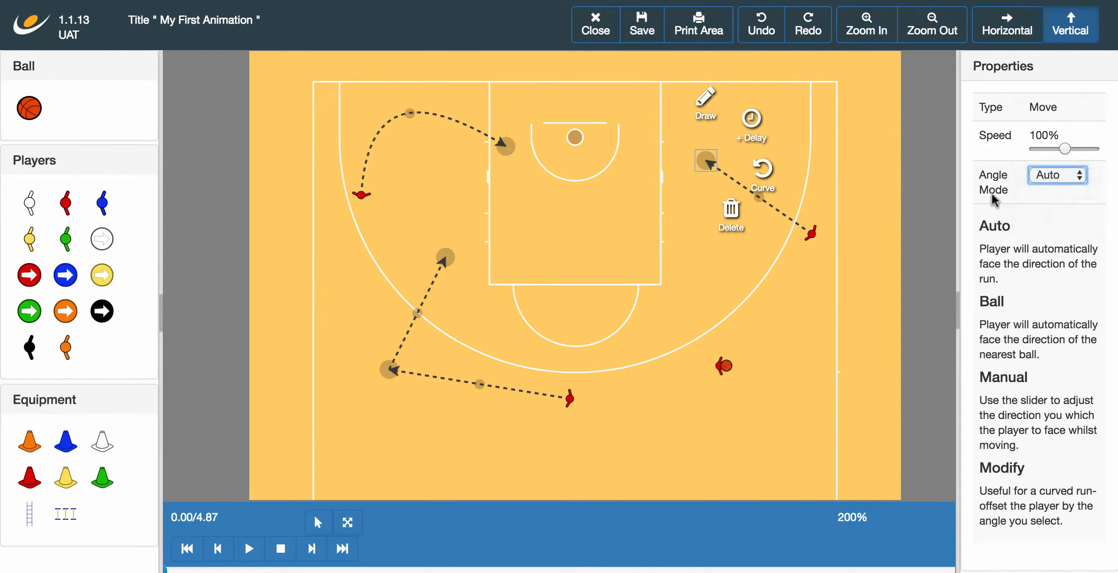
left_click(849, 244)
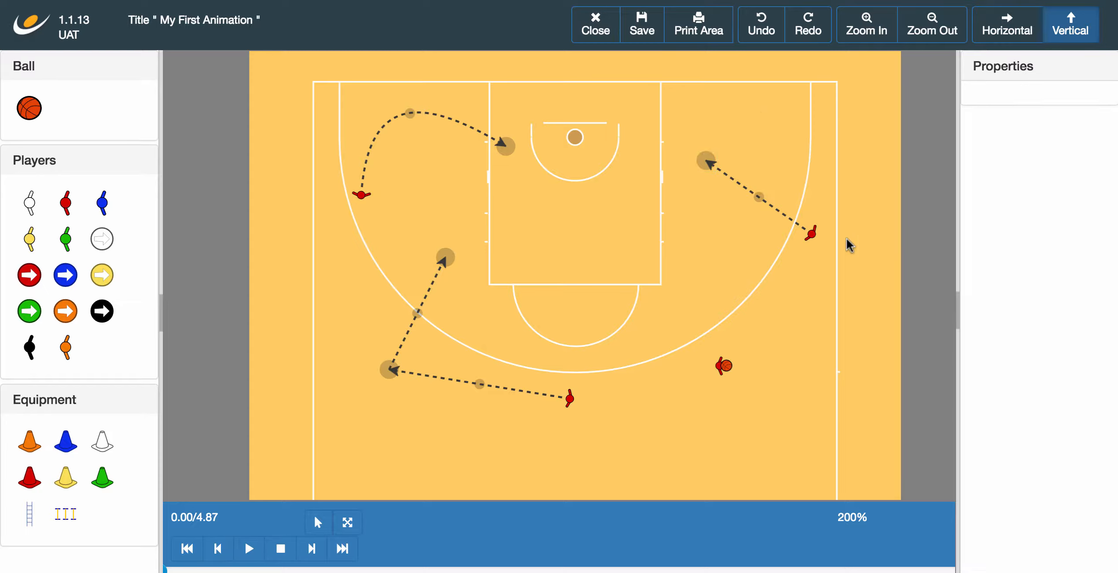
left_click(248, 548)
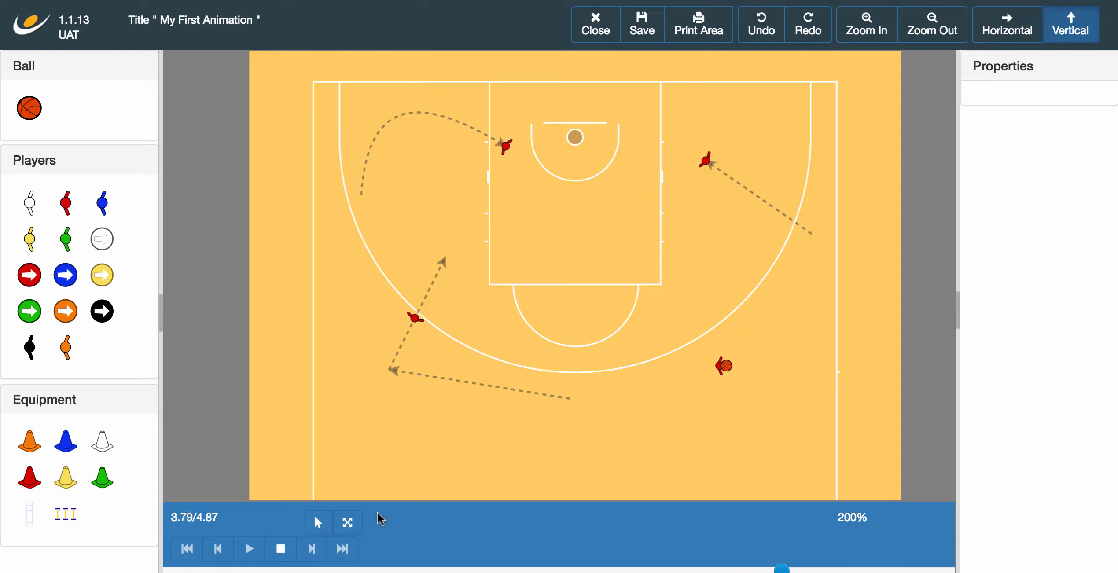
left_click(282, 556)
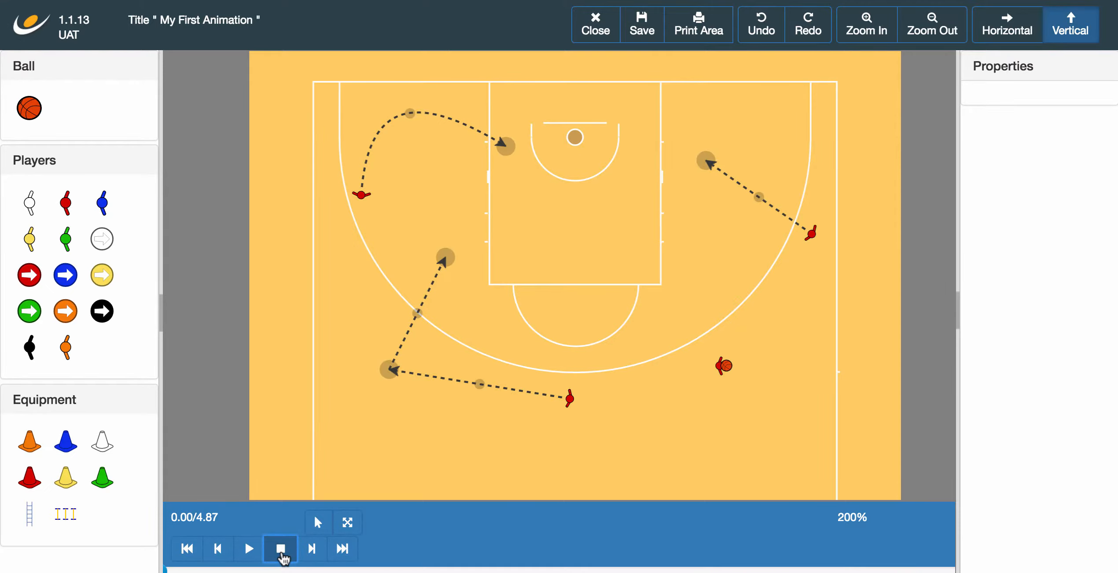
Step: Set the right-wing run's Angle Mode to Ball and preview the play
left_click(701, 163)
left_click(1062, 171)
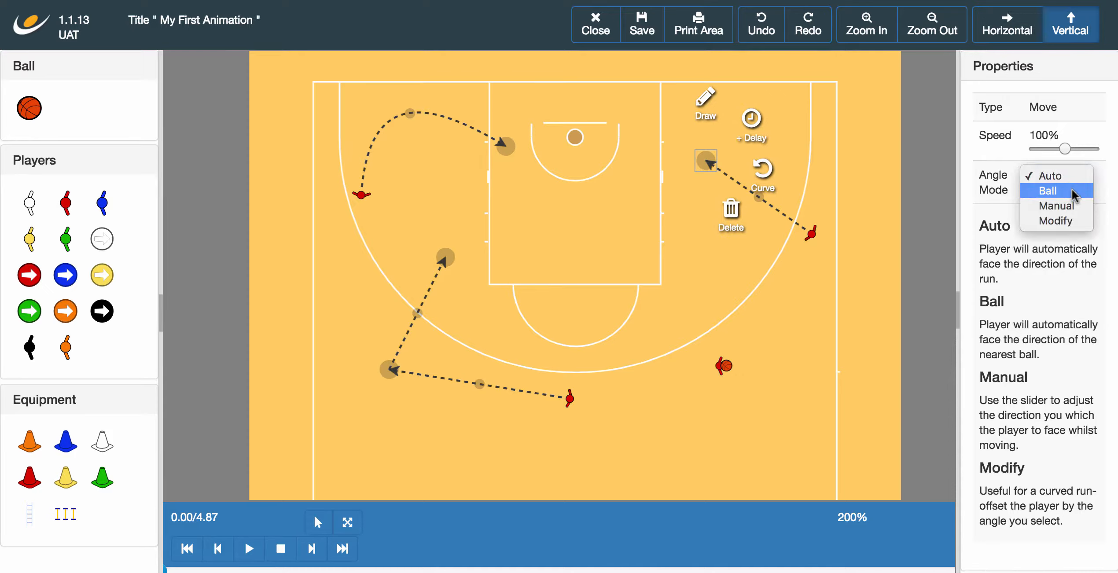
left_click(1072, 191)
left_click(858, 258)
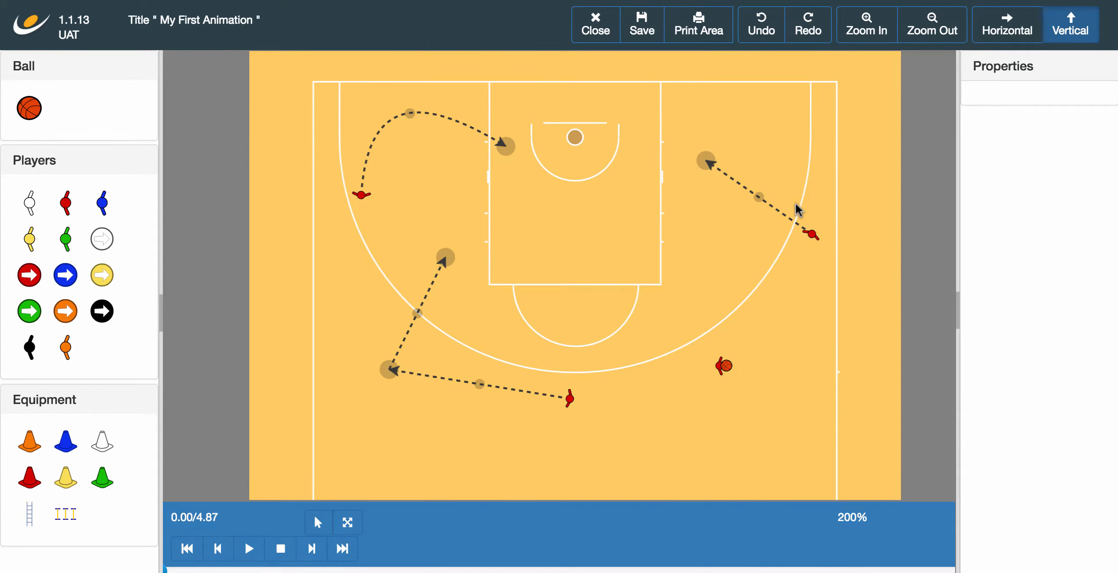
left_click(249, 549)
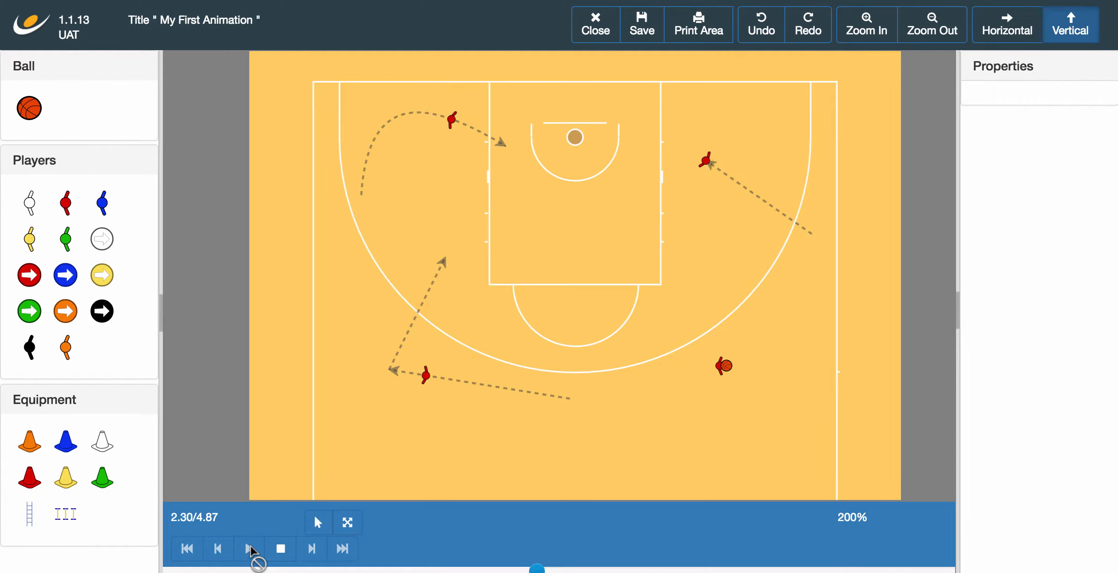
left_click(281, 548)
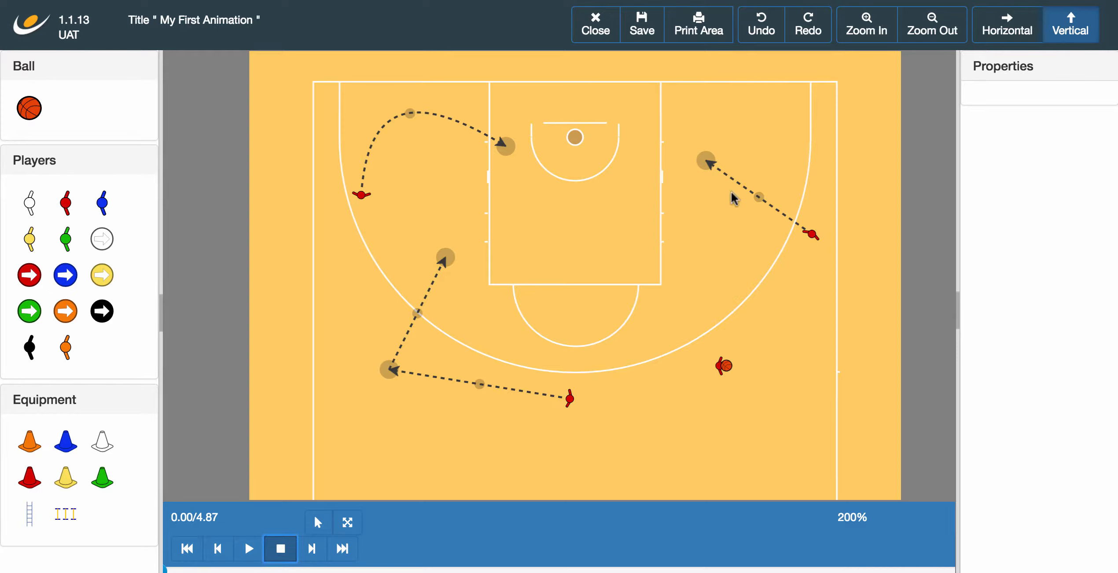
Step: Switch the right-wing run to Manual facing at a 324° angle and preview the play
left_click(707, 162)
left_click(1065, 176)
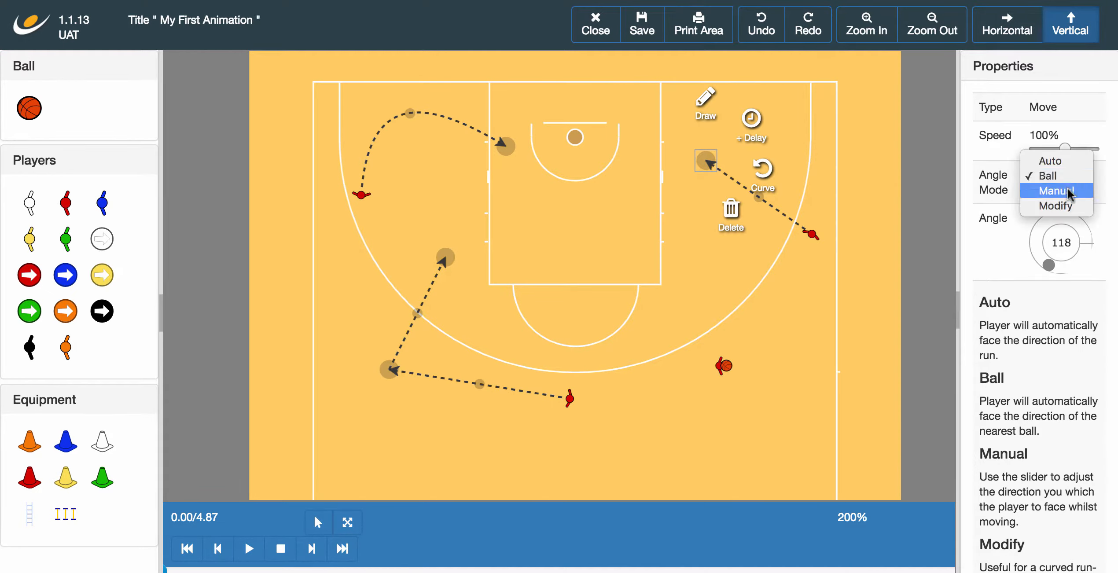
left_click(1067, 191)
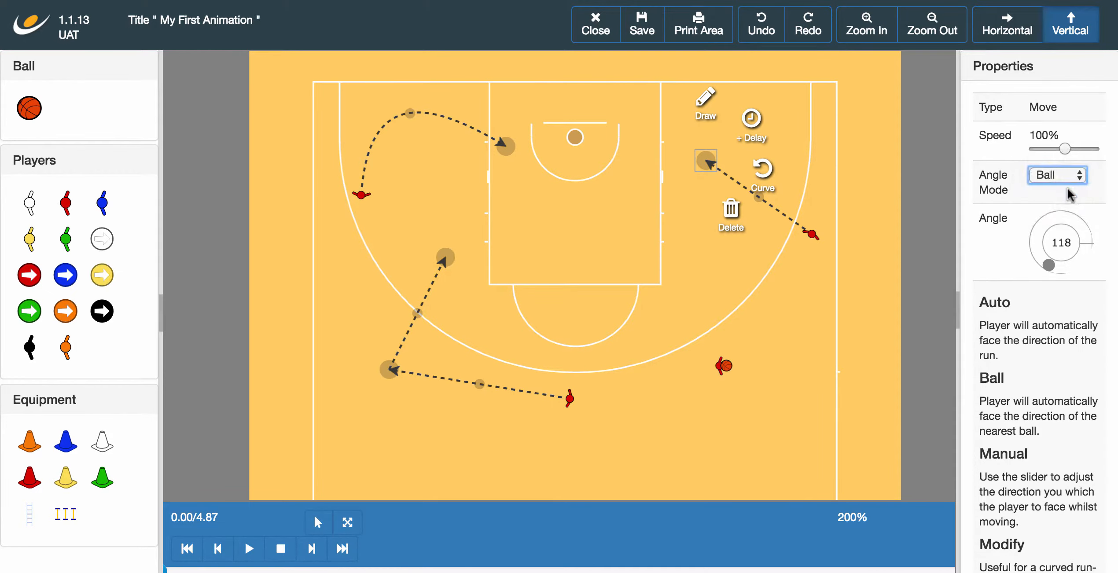
left_click(1084, 227)
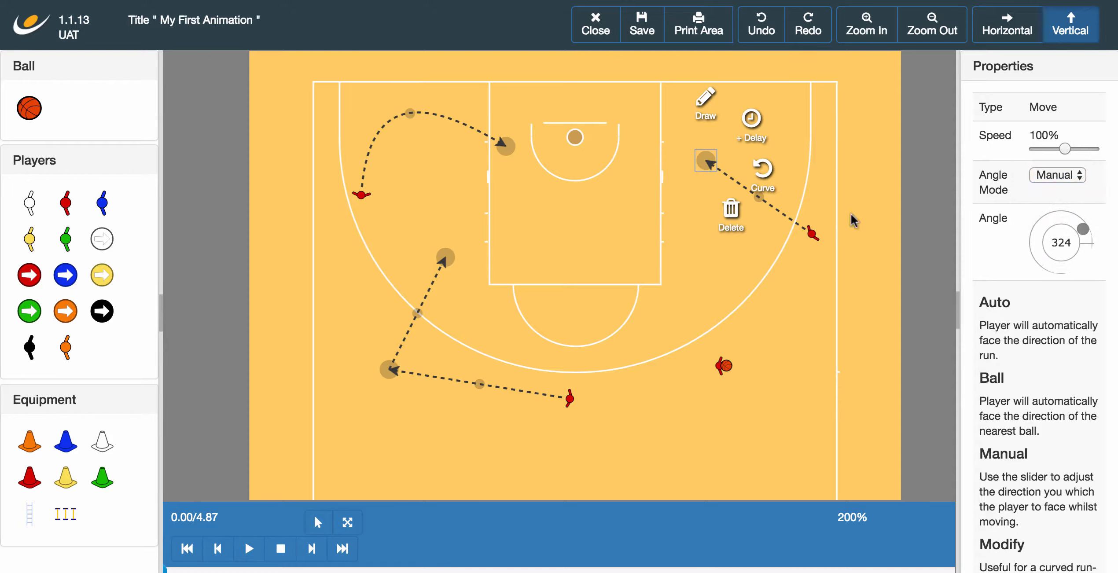
left_click(769, 252)
left_click(237, 551)
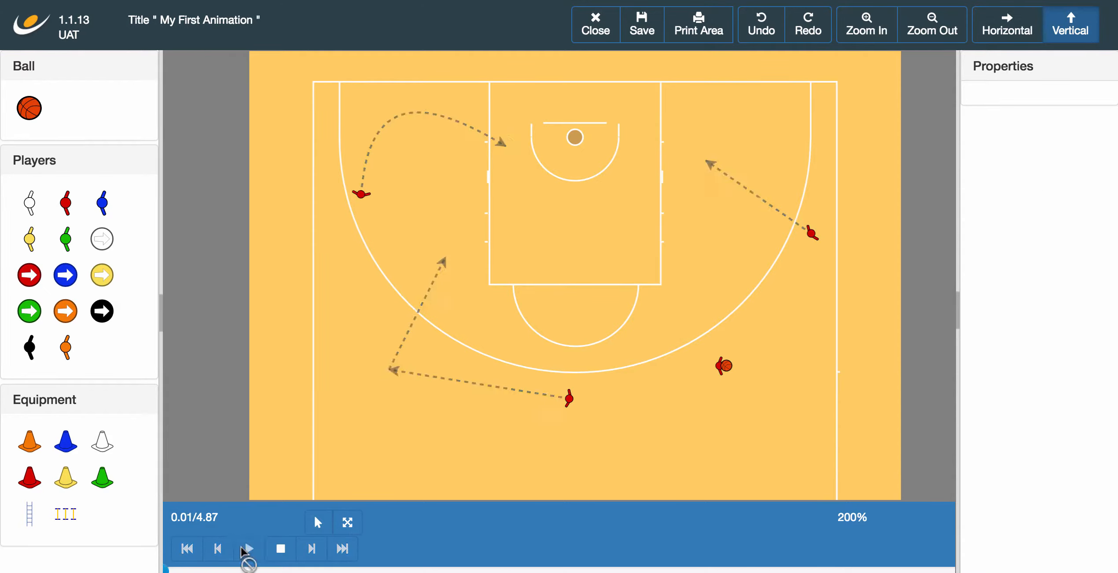
left_click(277, 552)
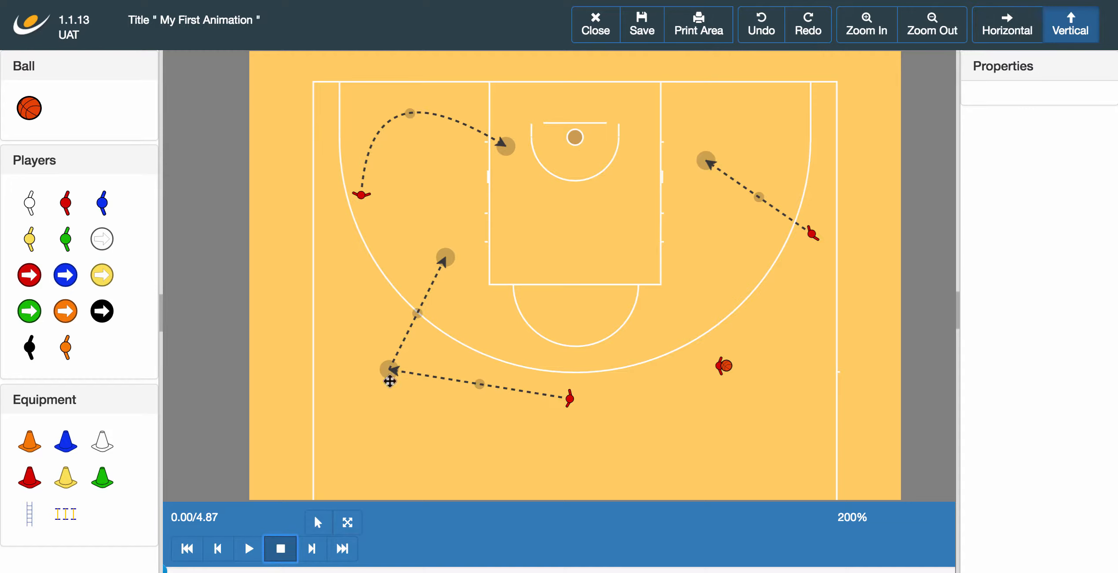
Step: Set the bottom run's corner waypoint to Ball angle mode so the player faces the ball
left_click(389, 369)
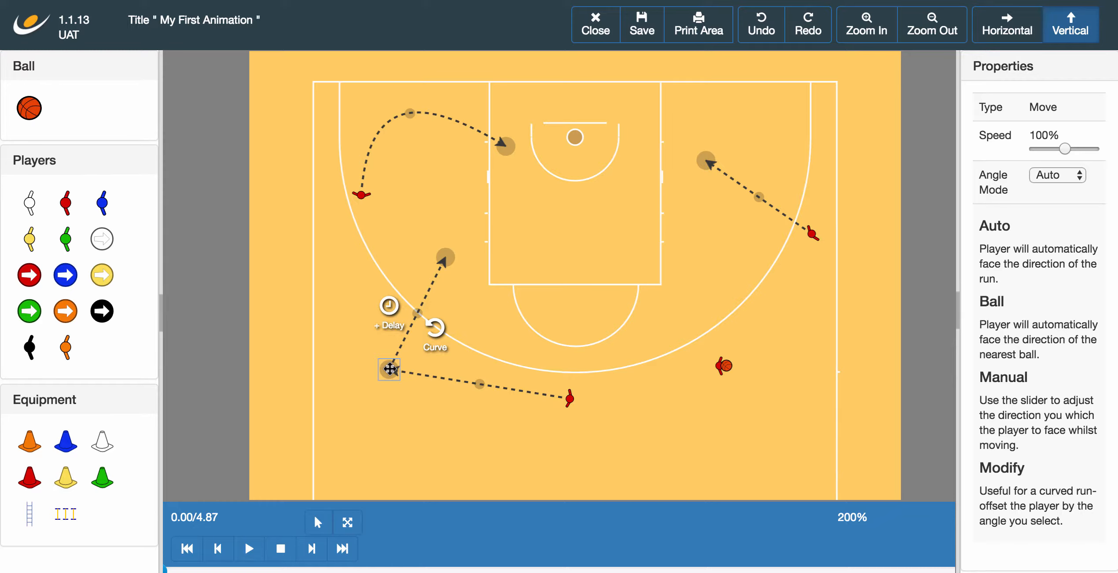
left_click(1064, 178)
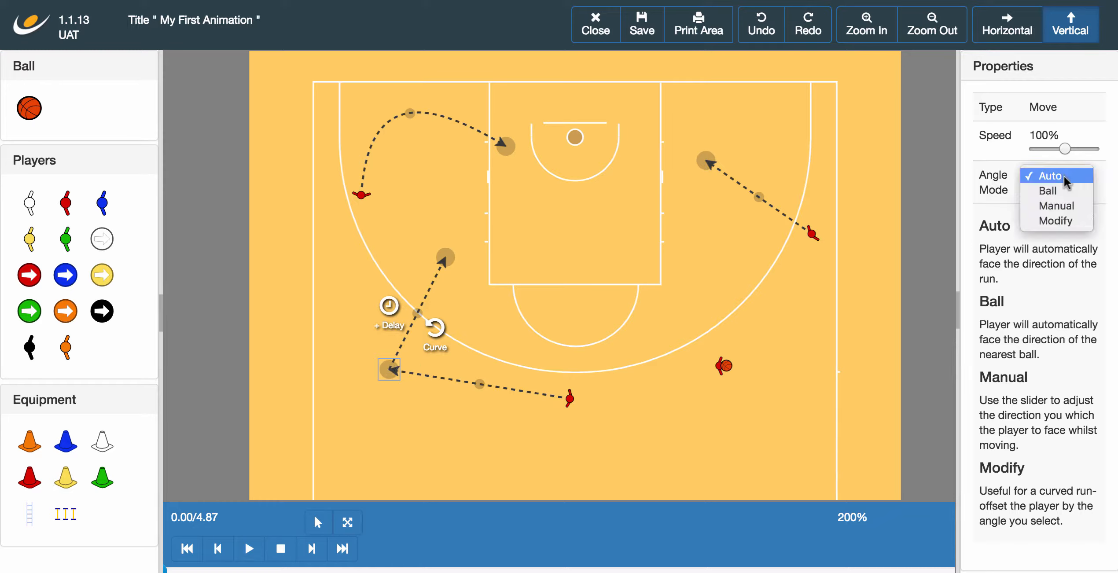
left_click(1064, 192)
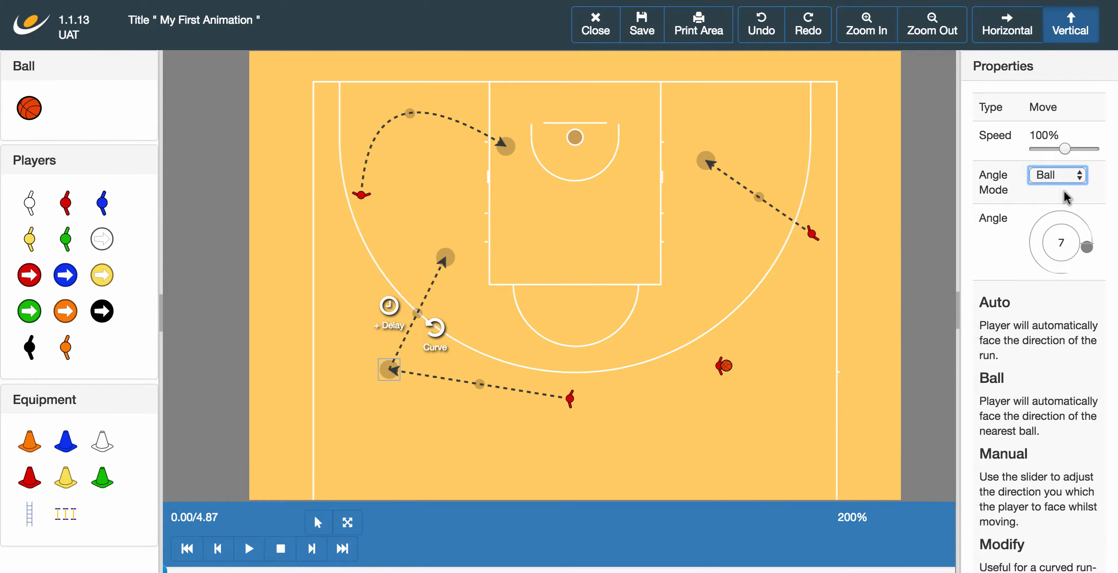
left_click(607, 356)
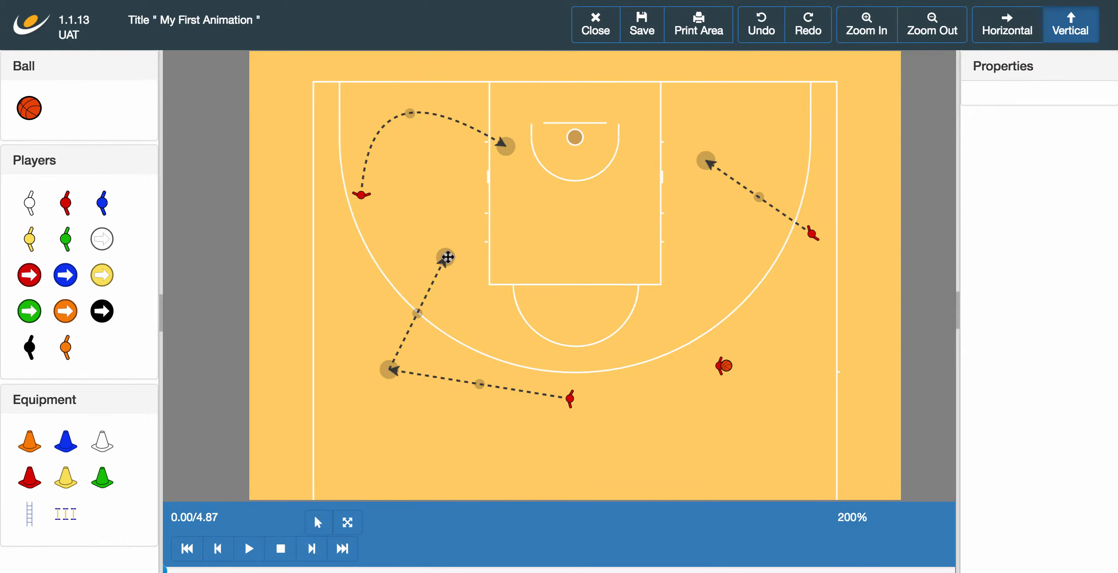
Step: Leave the run's end handle on Auto facing and preview the play to 4.33 s
left_click(448, 258)
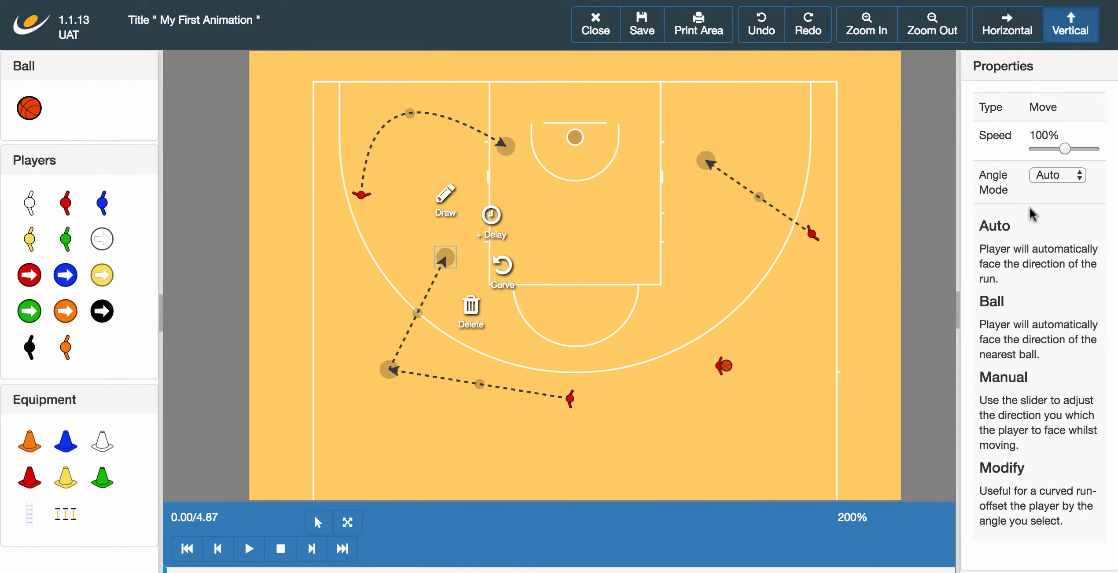
left_click(1074, 176)
left_click(1074, 176)
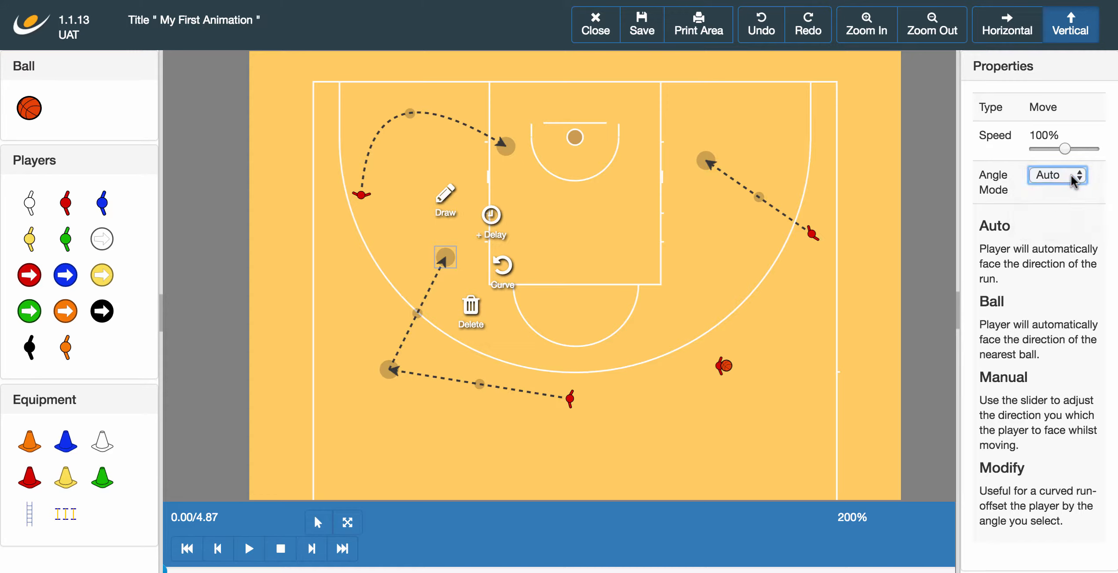
left_click(249, 549)
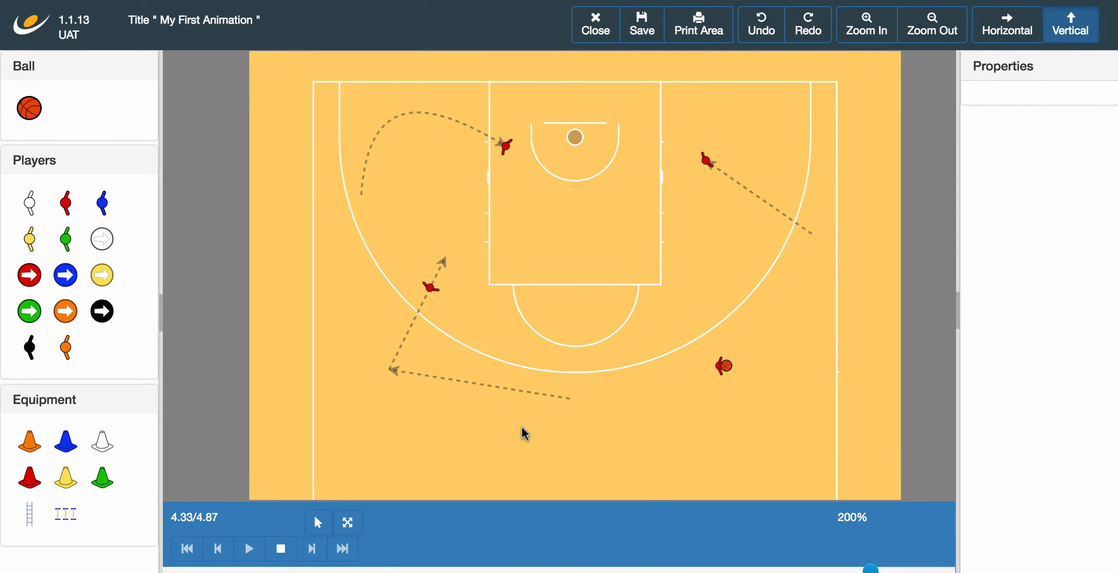
left_click(282, 556)
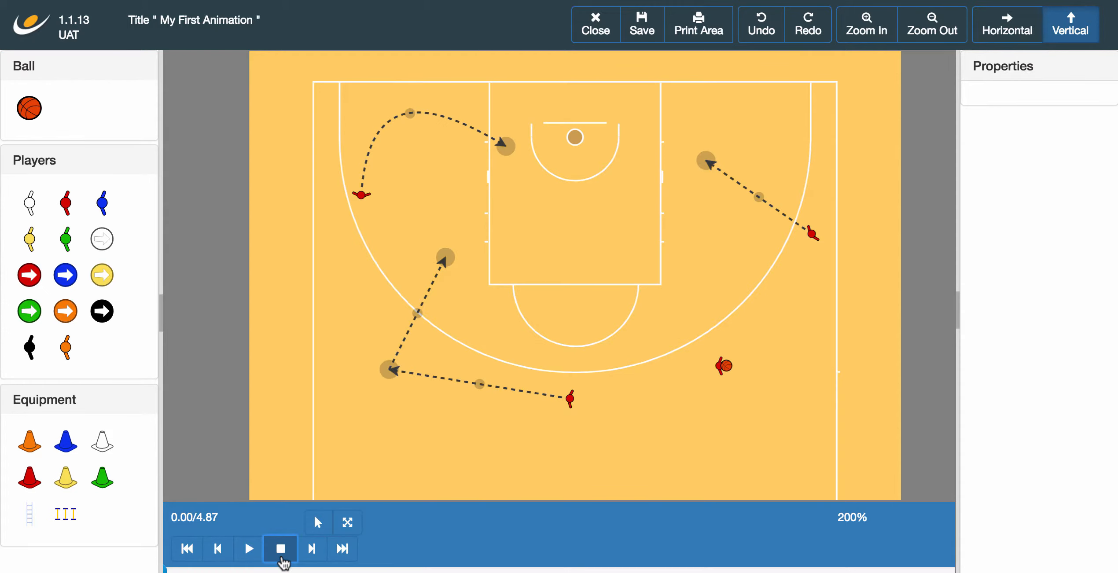
Step: Set the curved run's end to Modify facing with a 63° offset
left_click(506, 146)
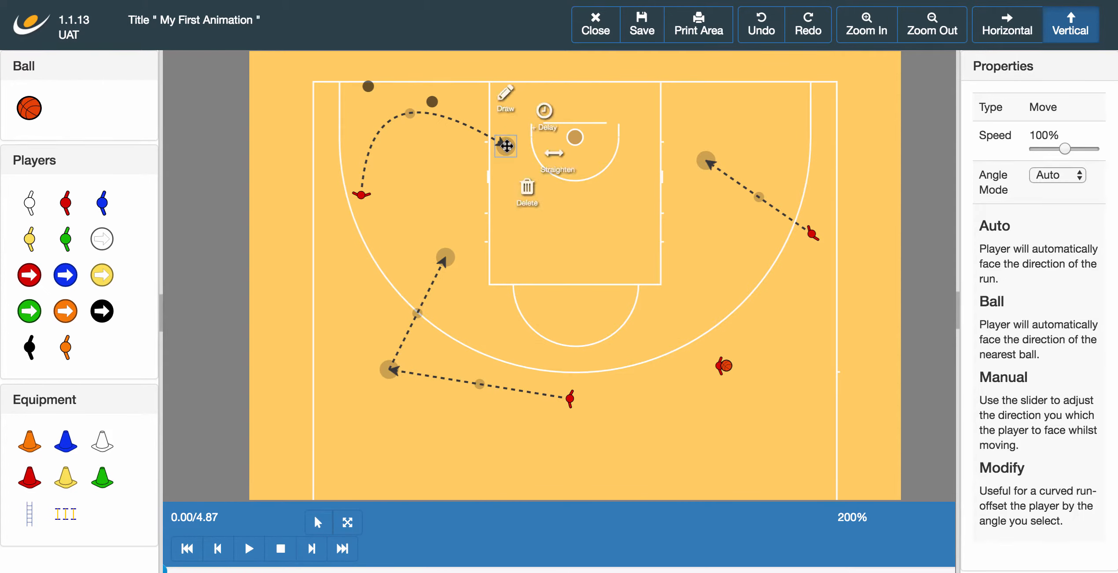
left_click(1061, 178)
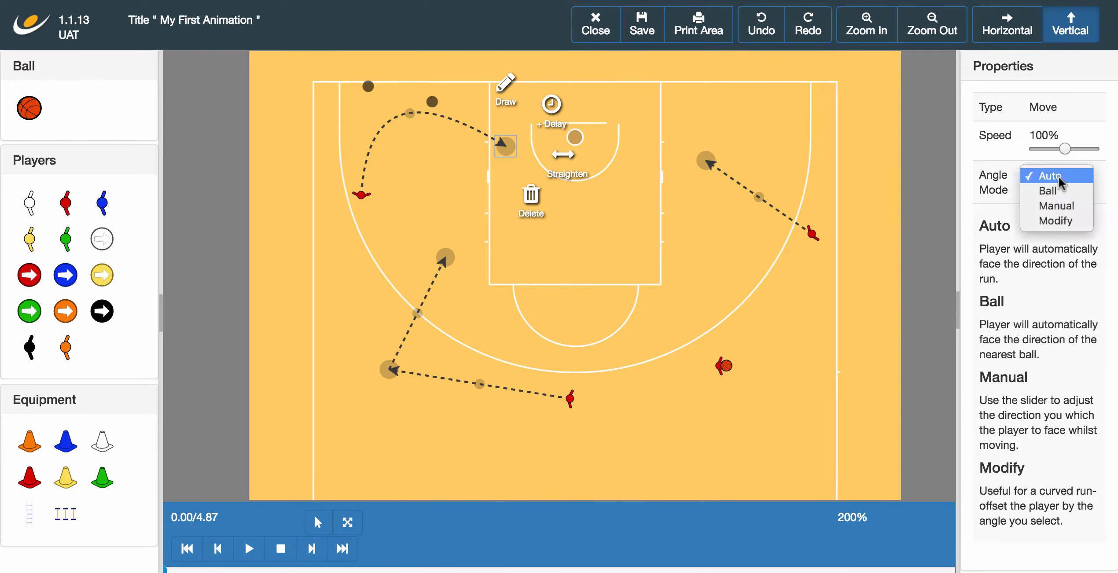
left_click(1070, 222)
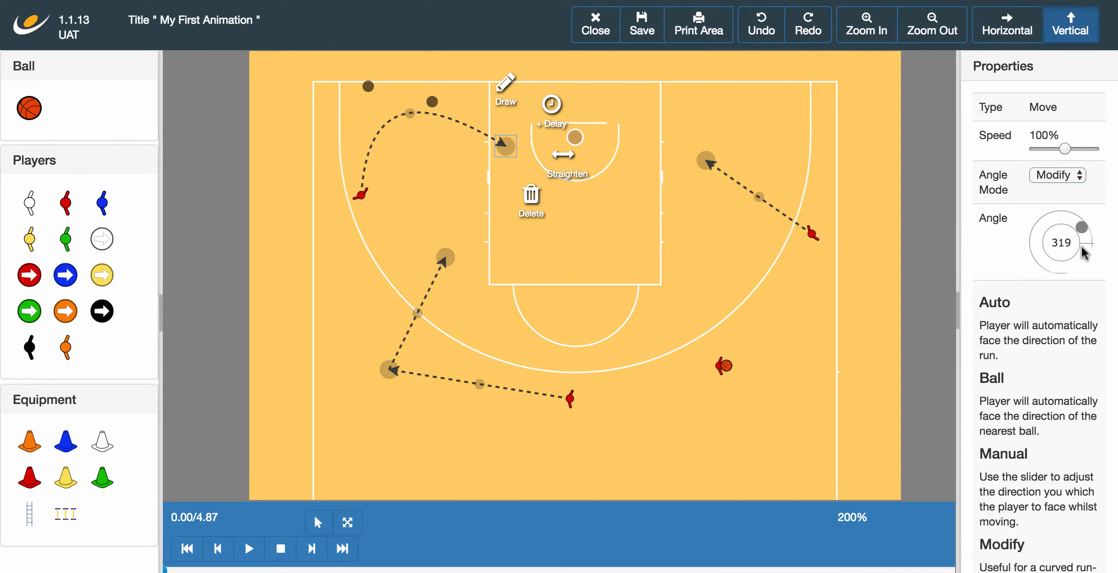
left_click_drag(1083, 253, 1076, 272)
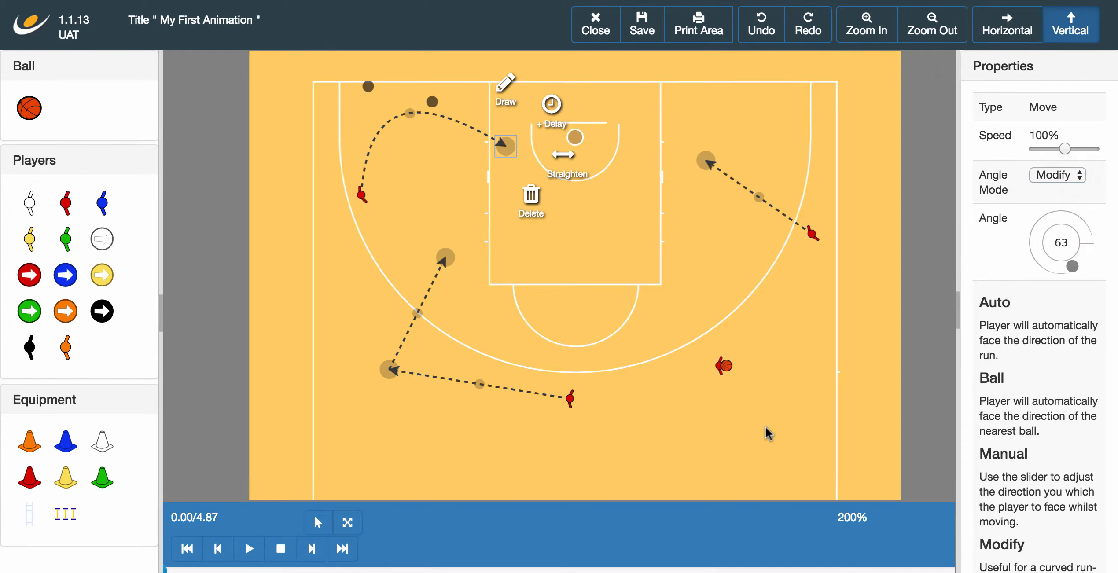
Step: Preview the full 4.87 s play and clear the selection
left_click(249, 548)
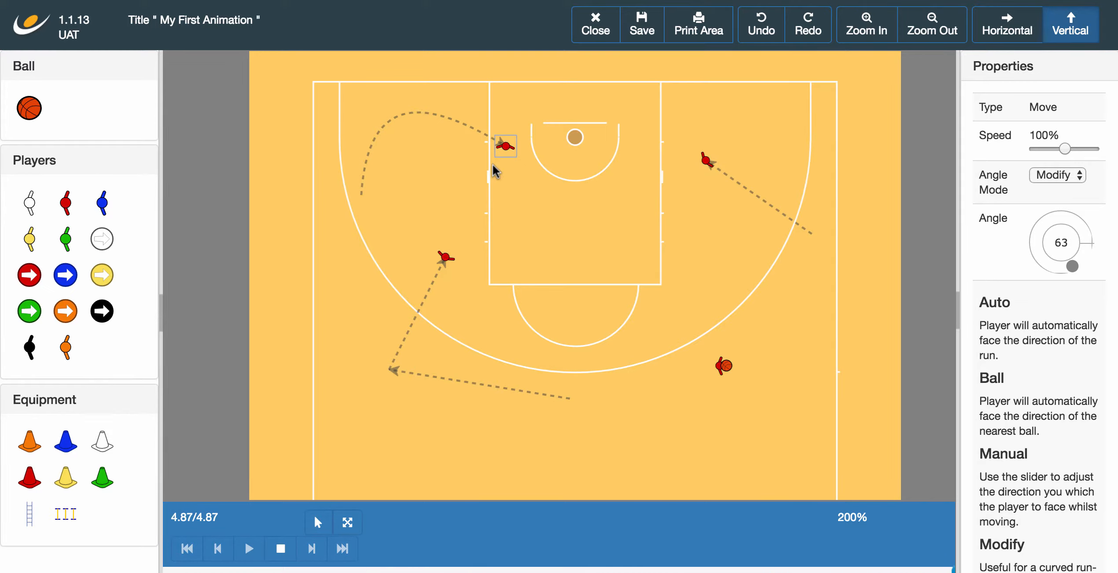
left_click(280, 549)
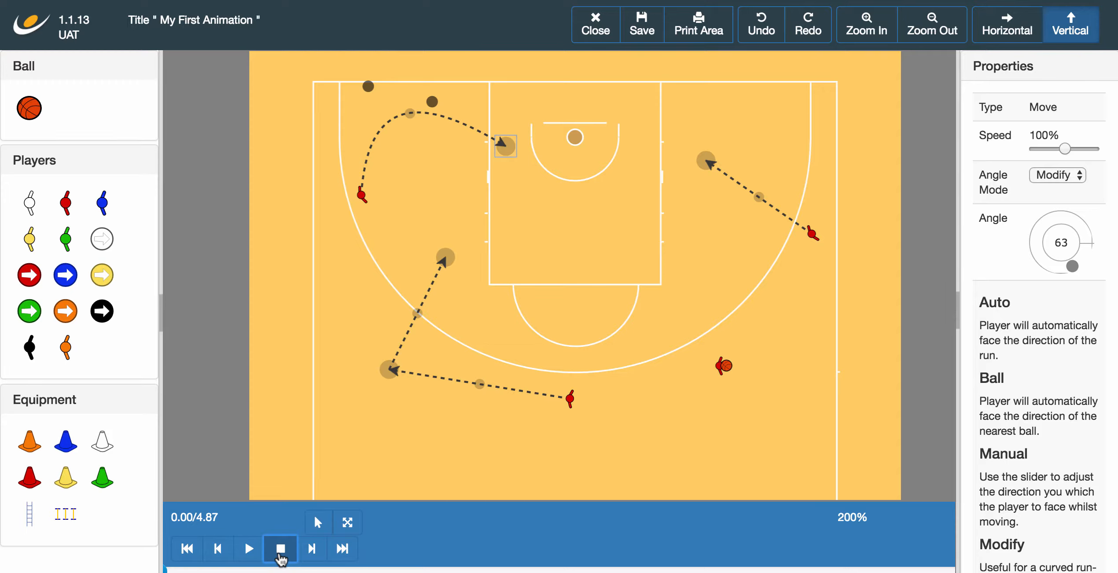
left_click(671, 414)
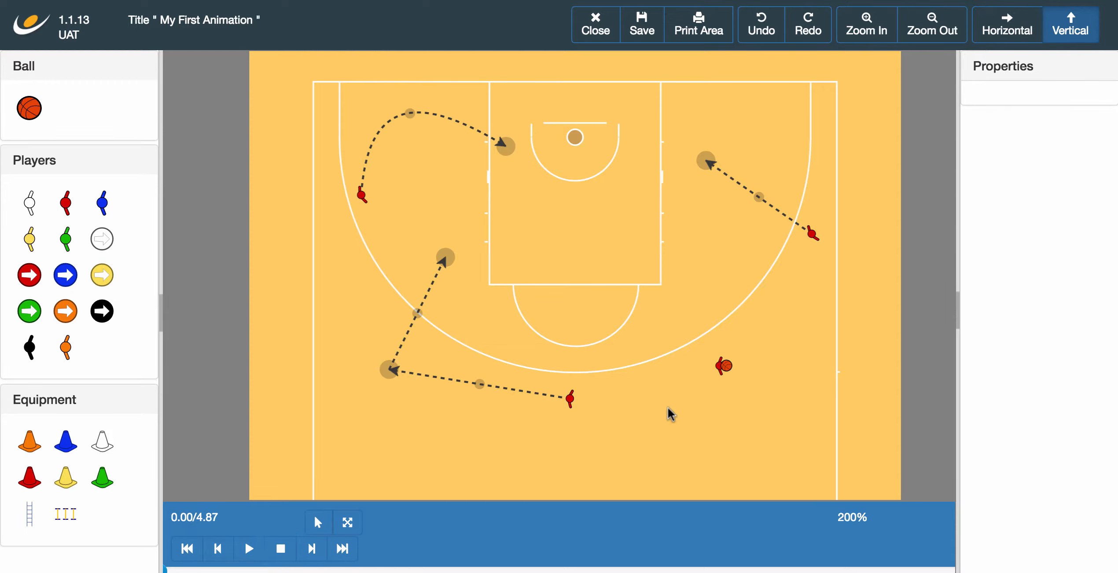
Step: Nudge the ball carrier slightly upcourt and fix his facing at a Manual 228° angle
left_click_drag(719, 366, 714, 344)
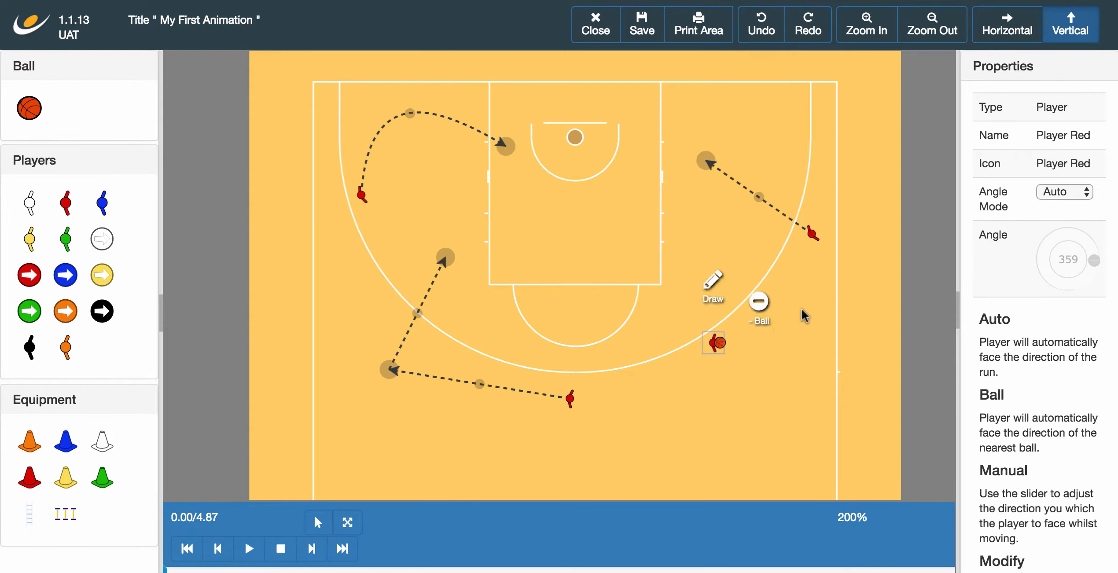
left_click(1084, 193)
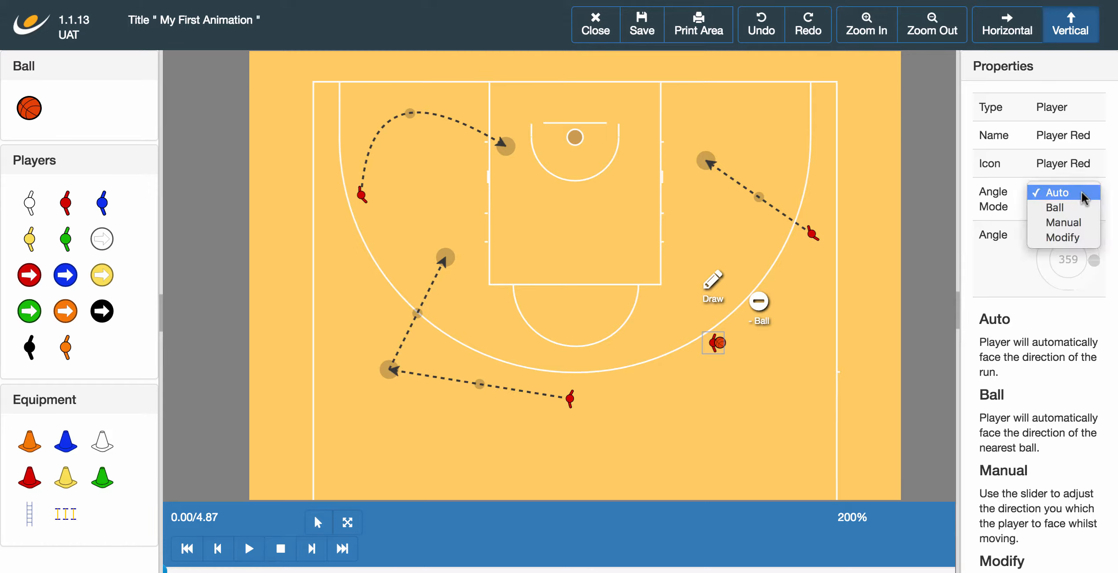
left_click(1082, 222)
left_click(1053, 241)
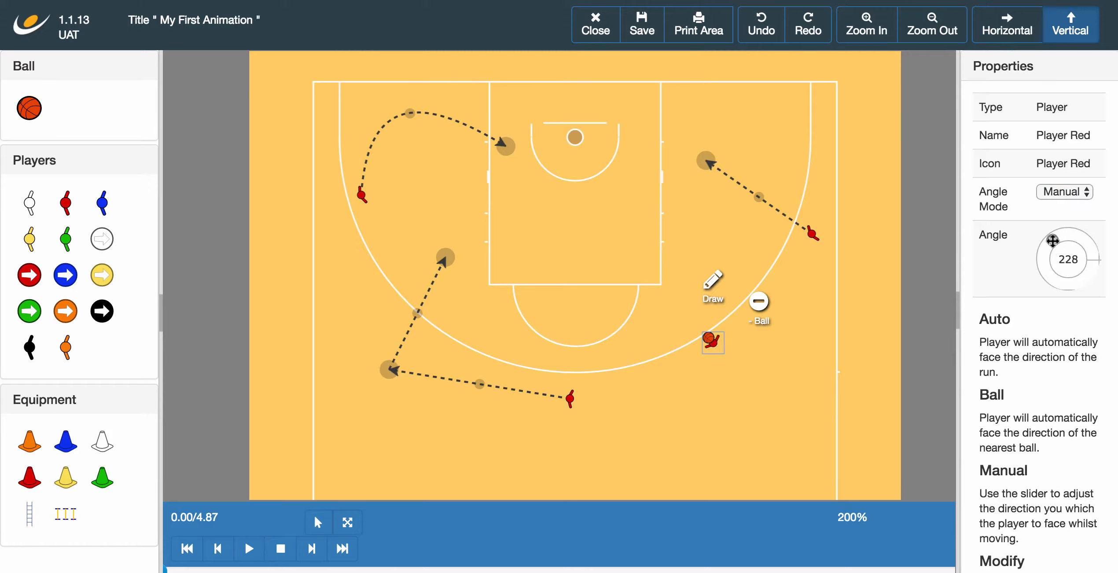
left_click(758, 366)
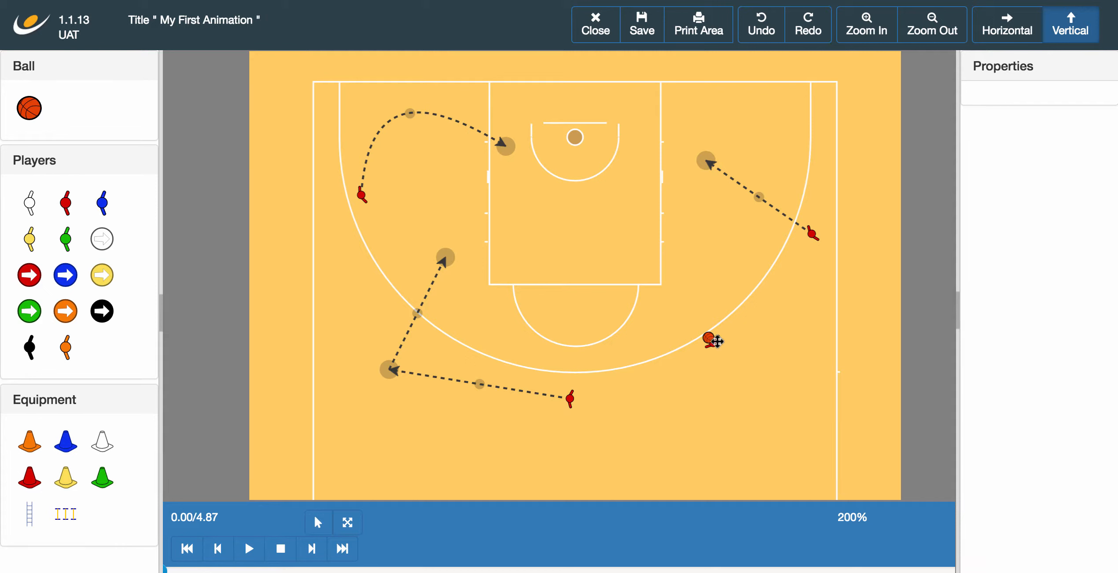
left_click(711, 340)
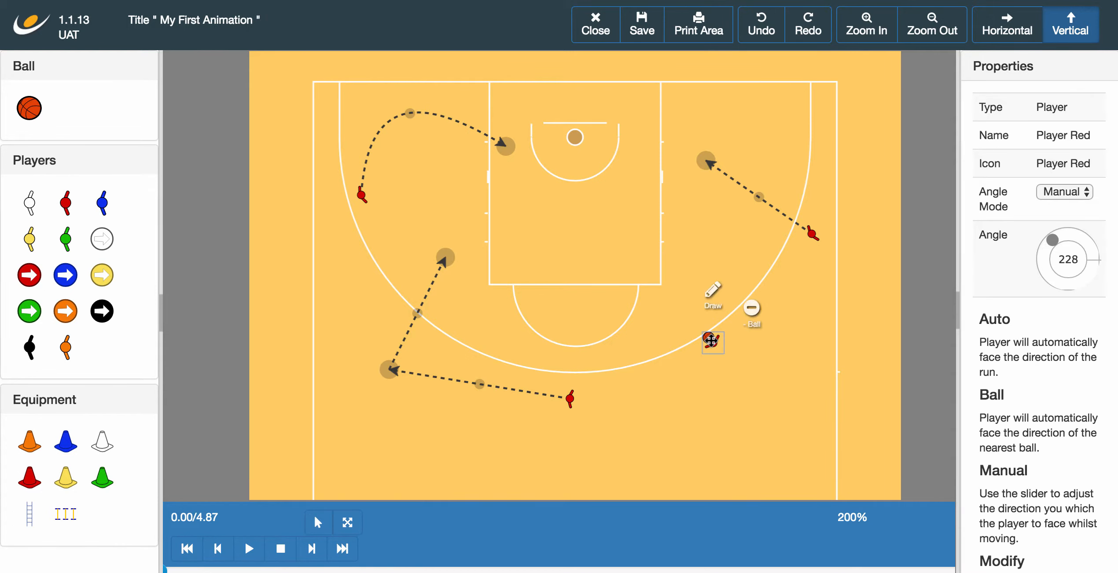
left_click(721, 291)
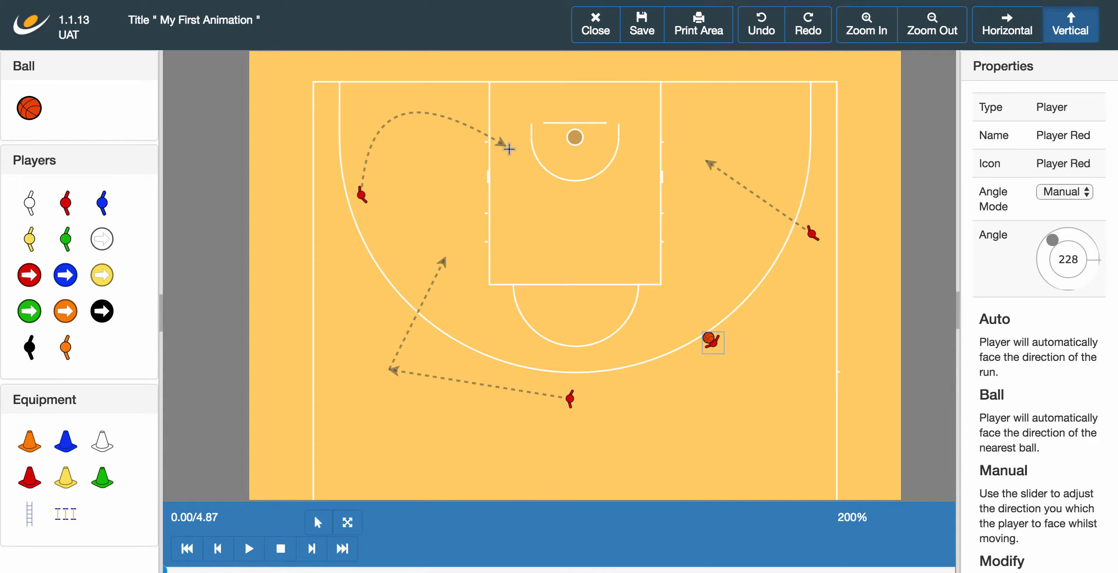
Step: Draw a Pass from the ball carrier to the curved run's endpoint
left_click(509, 150)
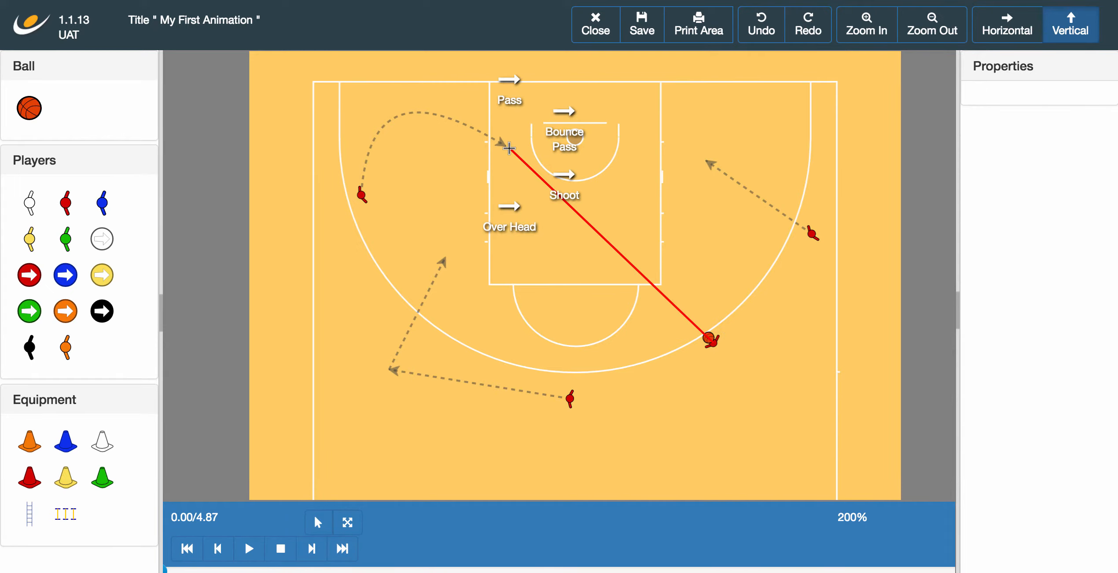
left_click(512, 99)
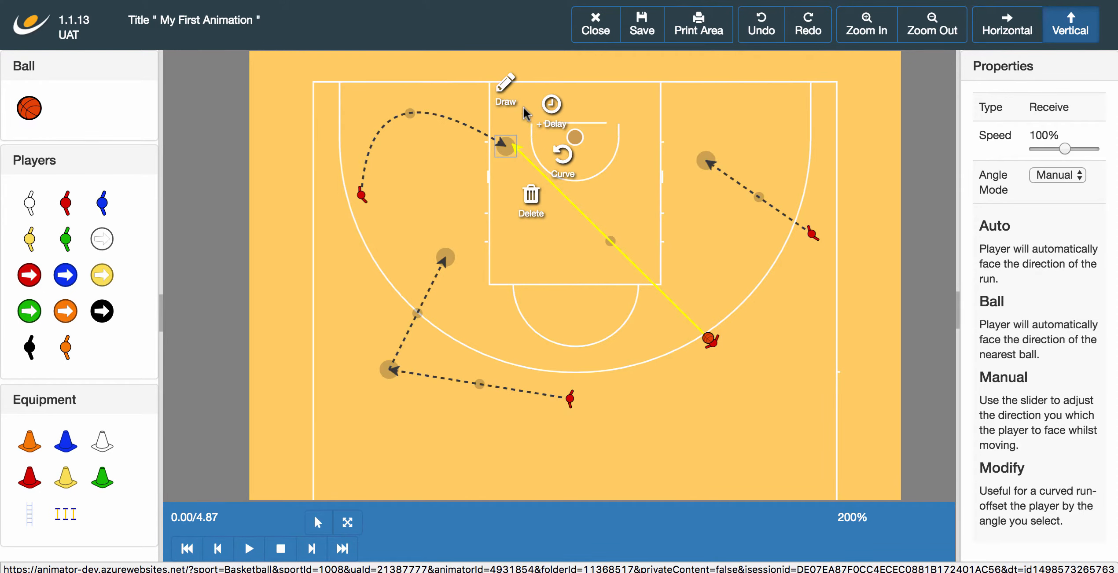
left_click(637, 207)
Step: Reposition the pass receive point near the top of the key and adjust the players' spots
left_click_drag(514, 152, 539, 160)
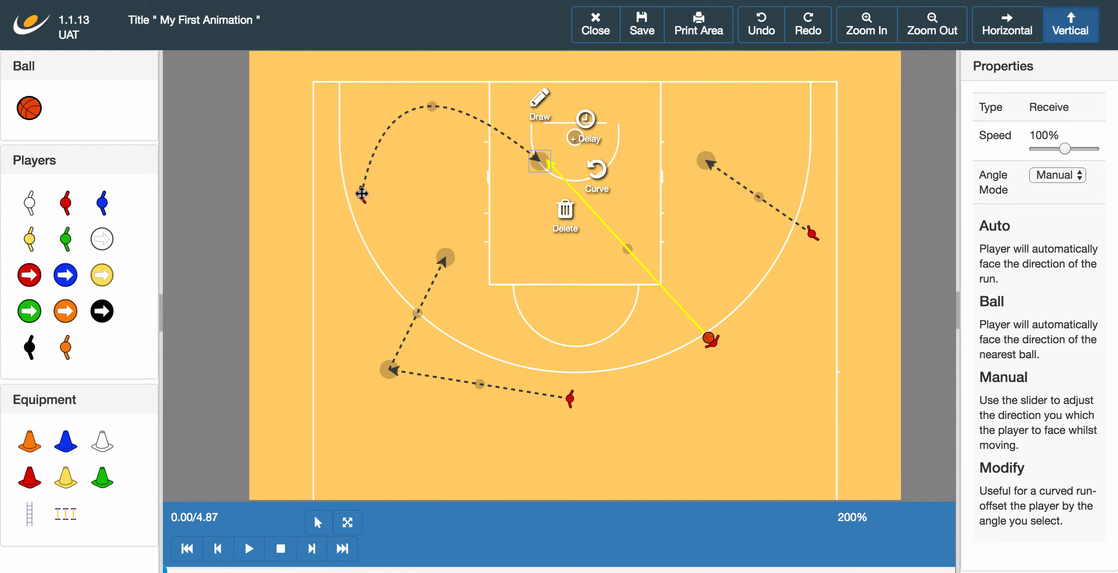
left_click_drag(362, 195, 361, 214)
left_click(554, 168)
mouse_move(554, 168)
left_mouse_down()
mouse_move(502, 217)
mouse_move(562, 160)
mouse_move(558, 180)
left_mouse_up()
left_click(709, 339)
left_click_drag(710, 339, 676, 326)
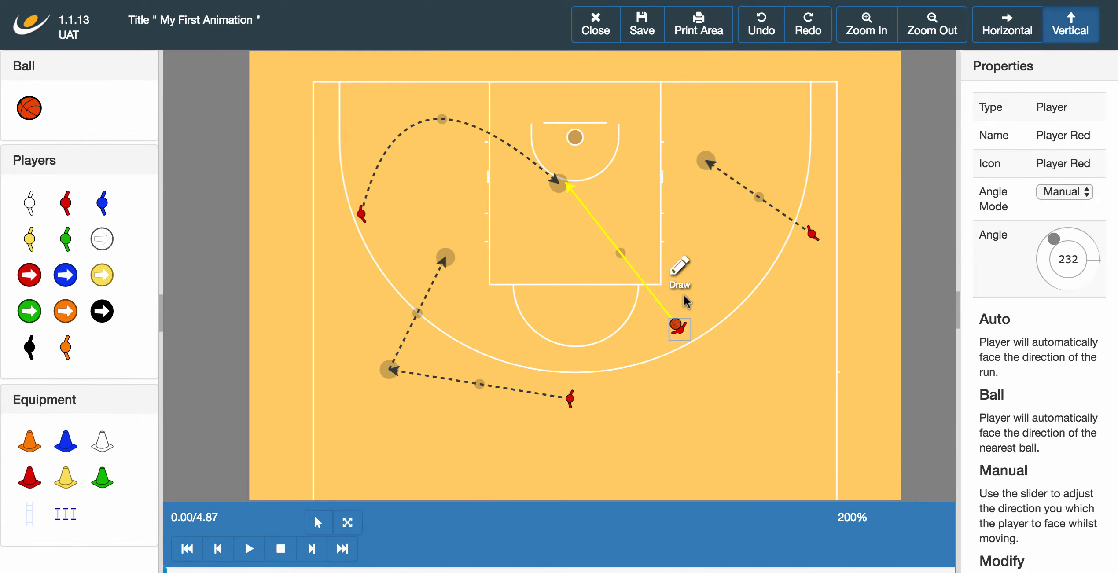
left_click(561, 184)
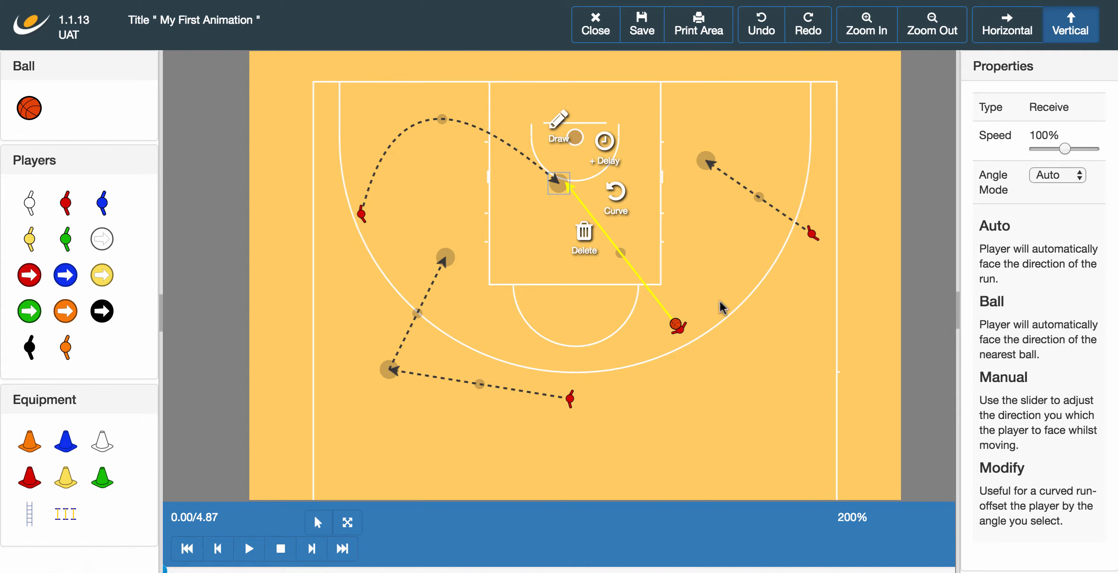
Step: Draw a Shoot action from the receiver to the hoop and preview the 4.87 s play
left_click(558, 132)
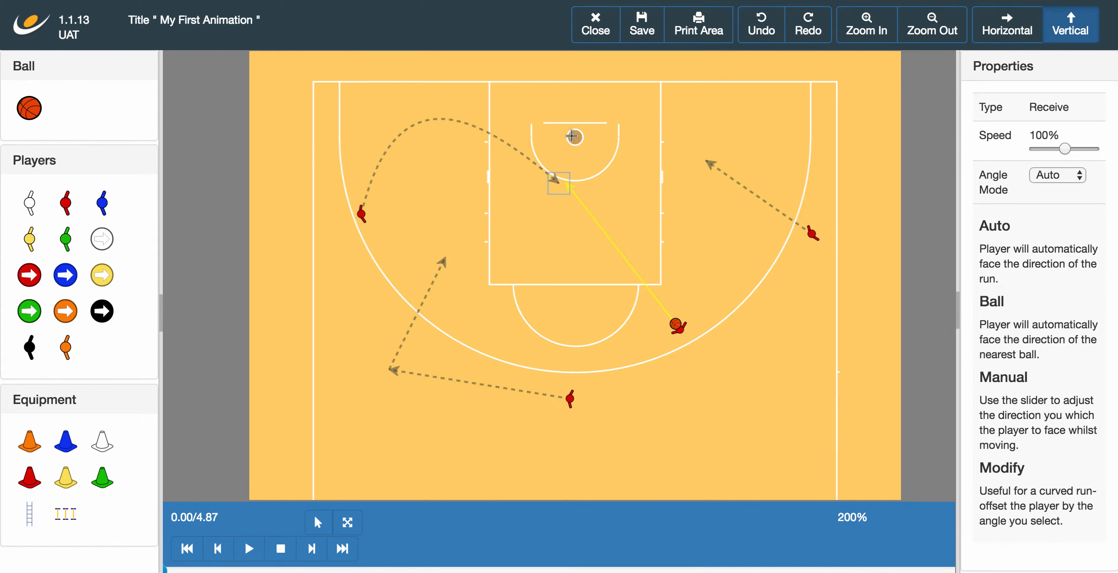
left_click(574, 137)
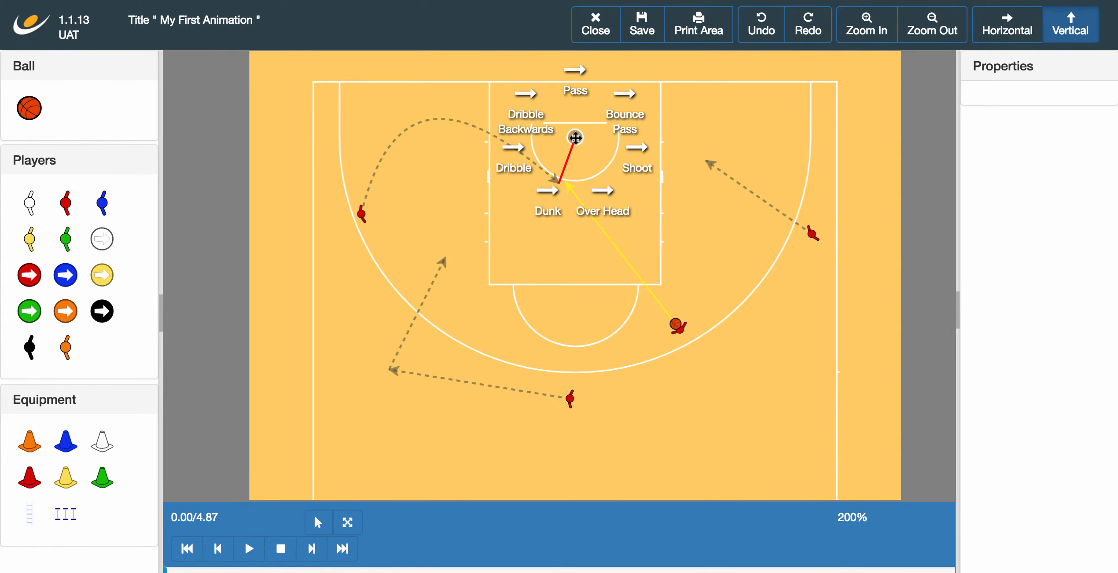
left_click(634, 159)
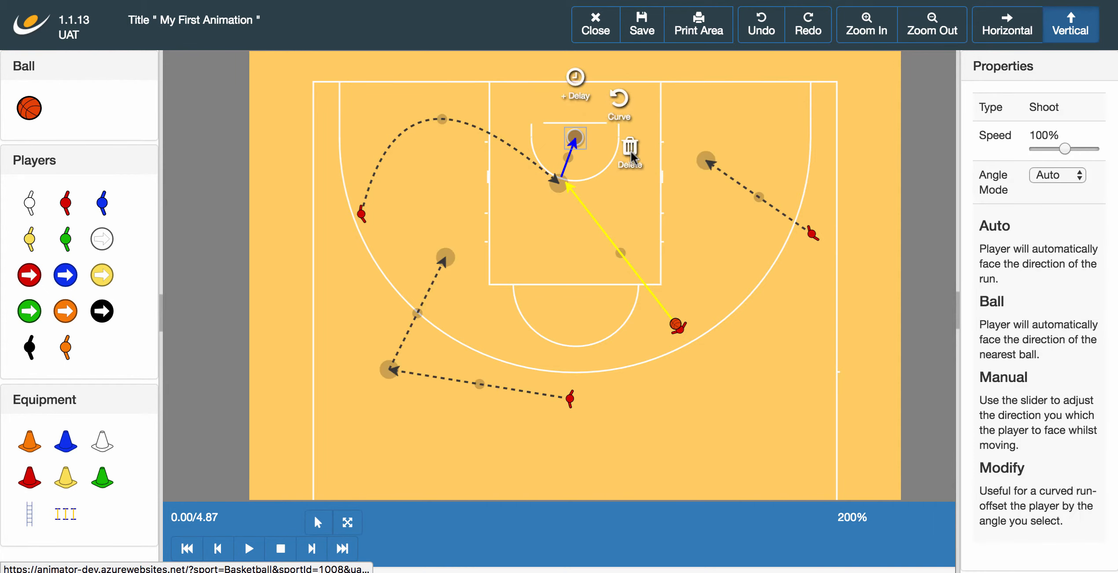
left_click(665, 203)
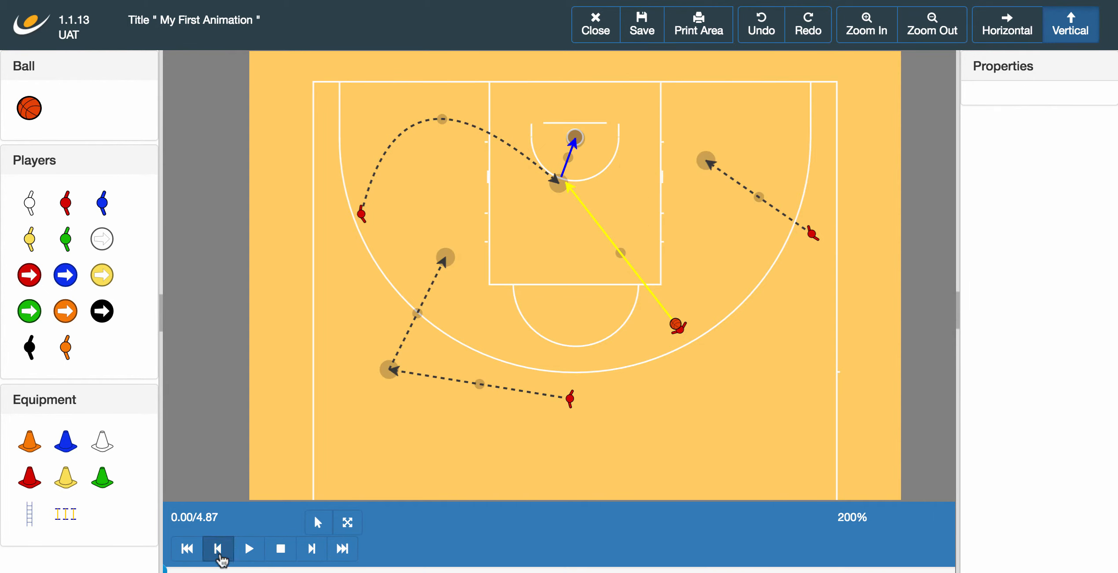
left_click(249, 549)
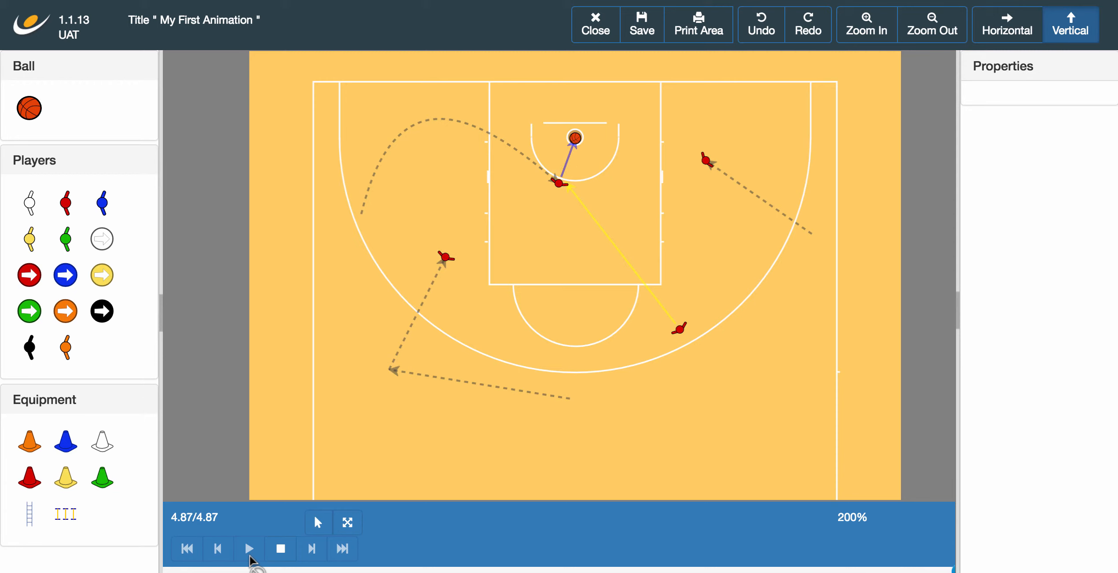
left_click(280, 548)
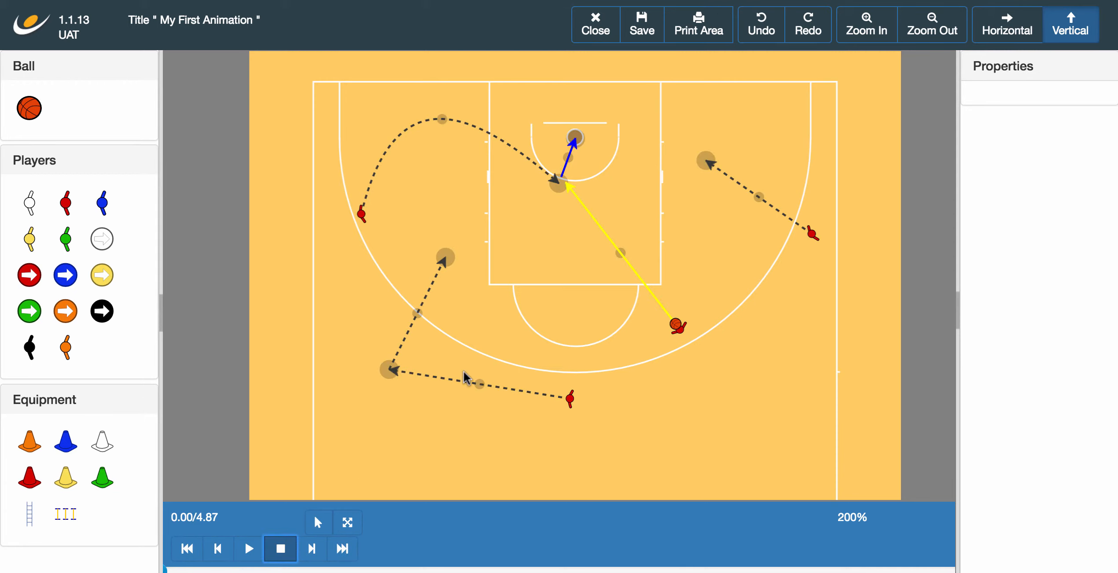
Step: Move the lower run's turning point and endpoint so it finishes inside the key
left_click_drag(392, 371, 478, 333)
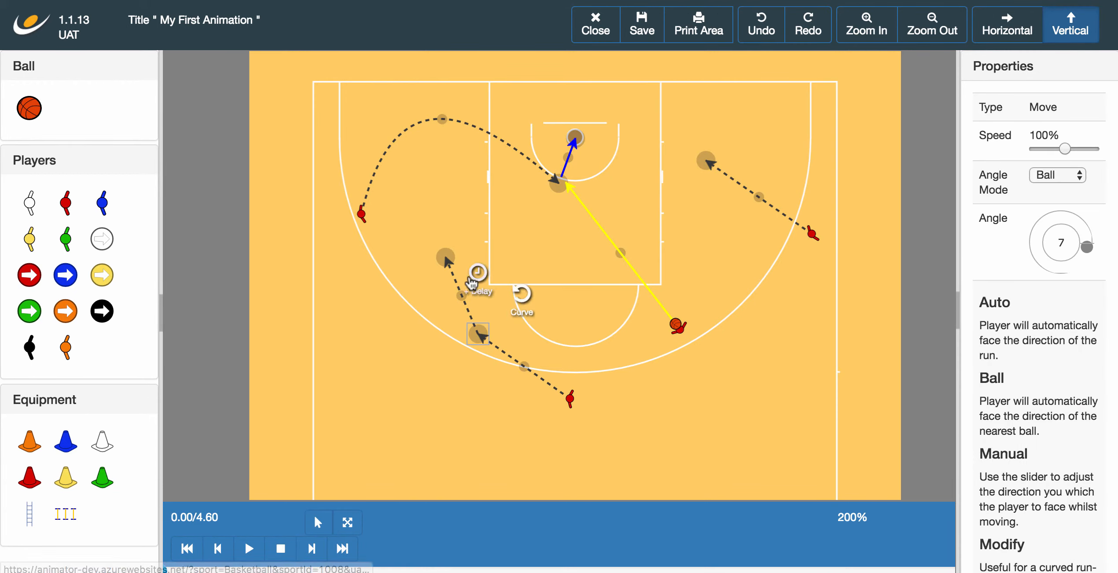
left_click(477, 261)
left_click_drag(450, 258, 577, 220)
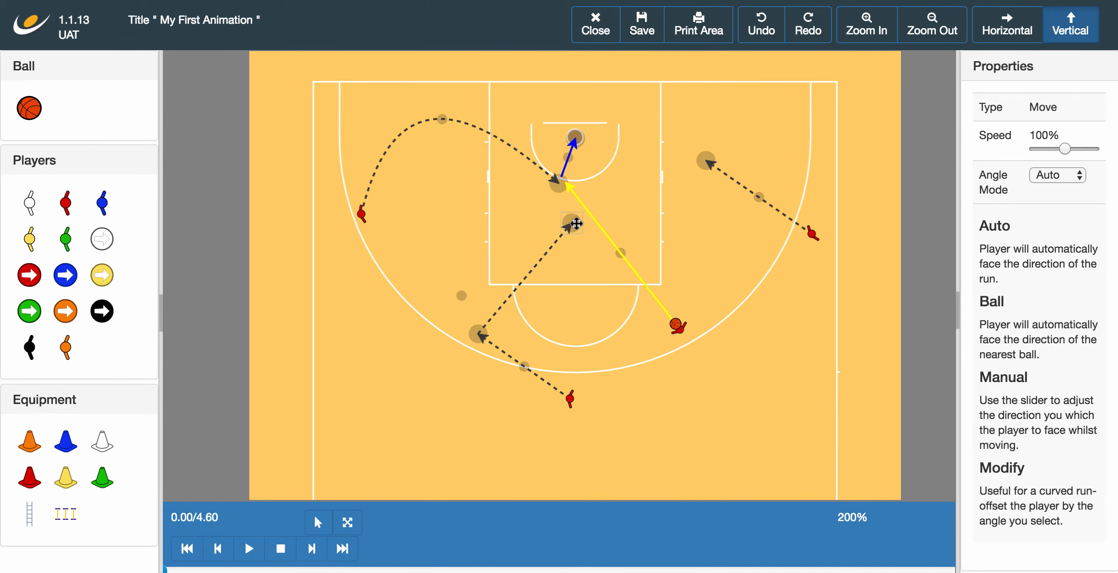
Step: Pull the right-hand run's end toward the lane and set its angle mode to Auto
left_click_drag(702, 171, 648, 263)
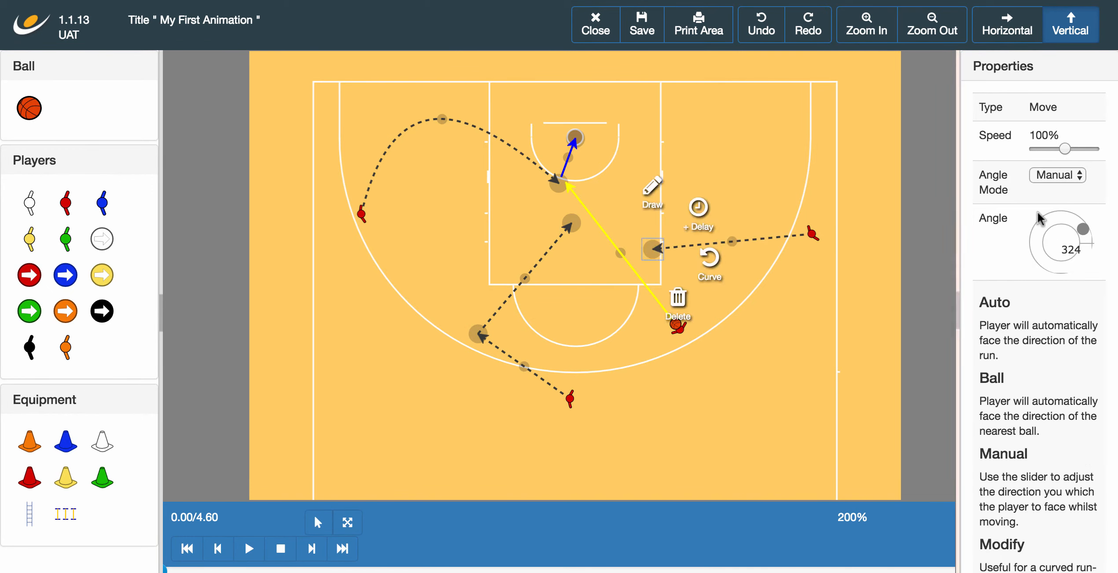
left_click(1057, 175)
left_click(1060, 142)
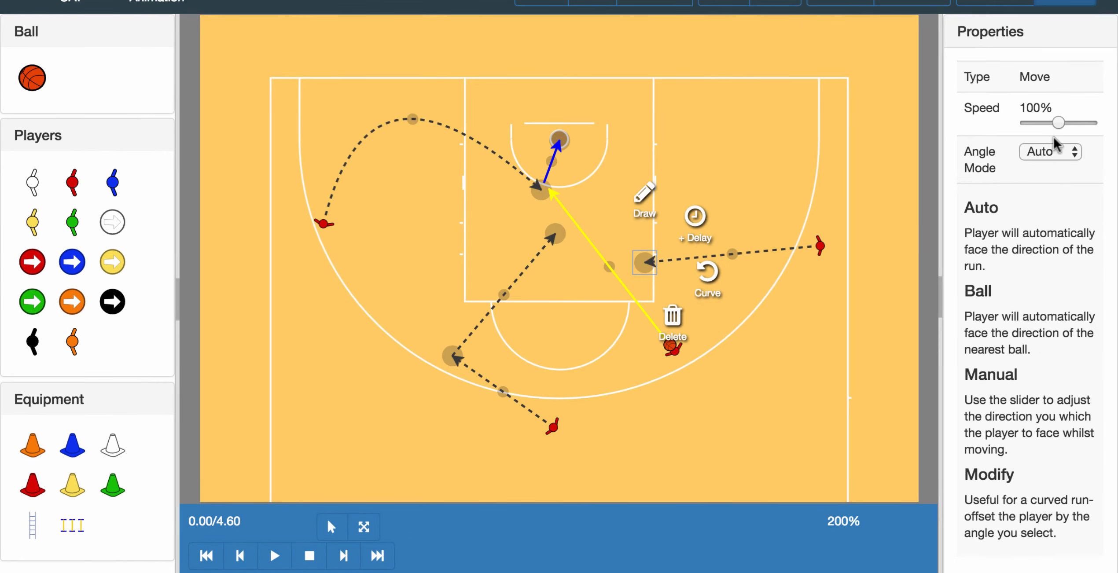
Step: Set the right-hand run's speed to 167%, preview the 4.60 s play, and save
left_click_drag(1058, 123, 1081, 123)
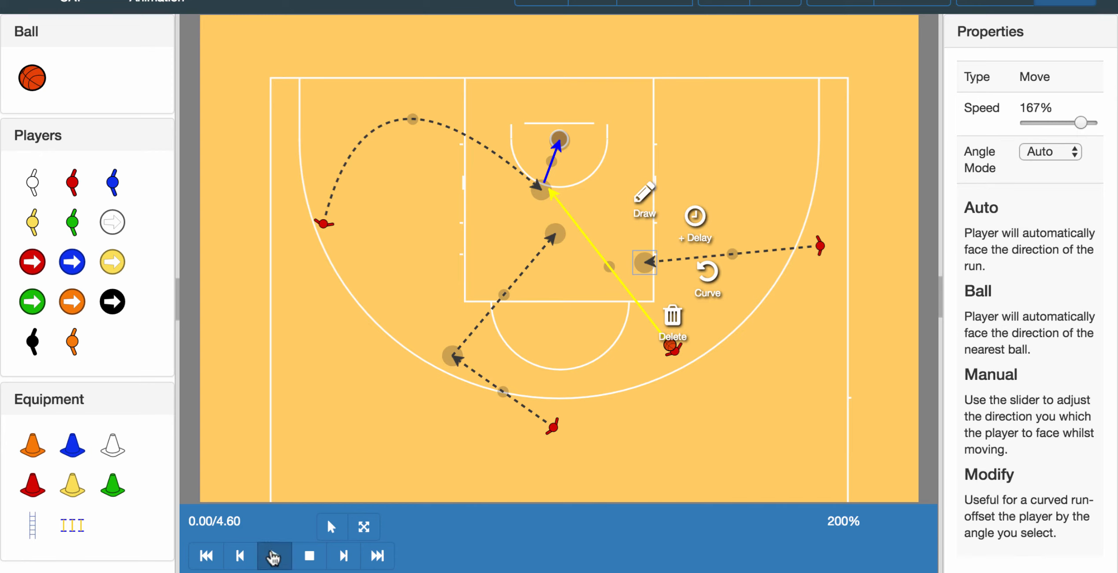
left_click(274, 556)
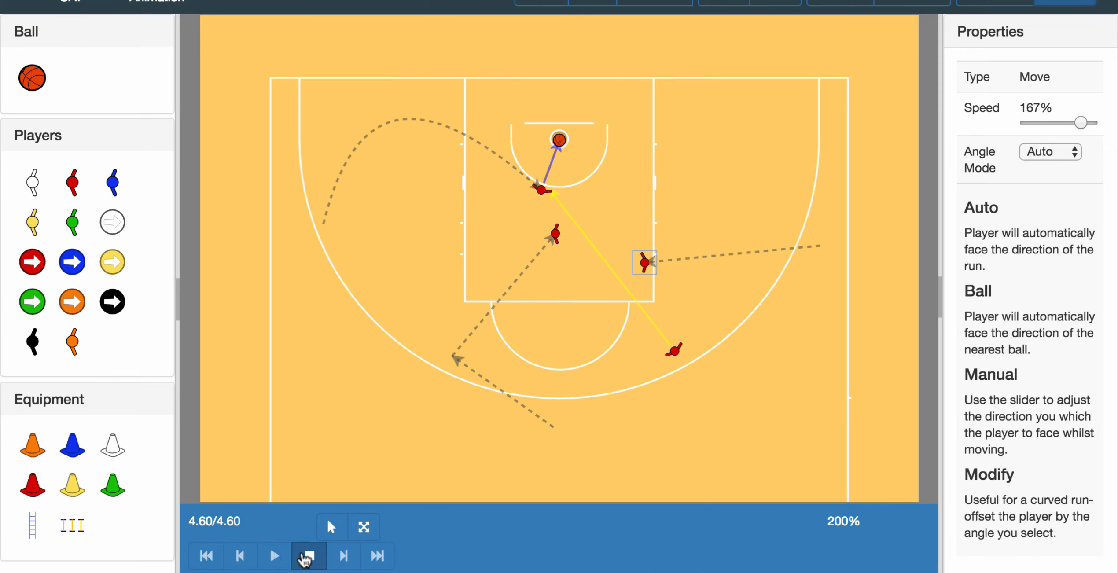
left_click(308, 556)
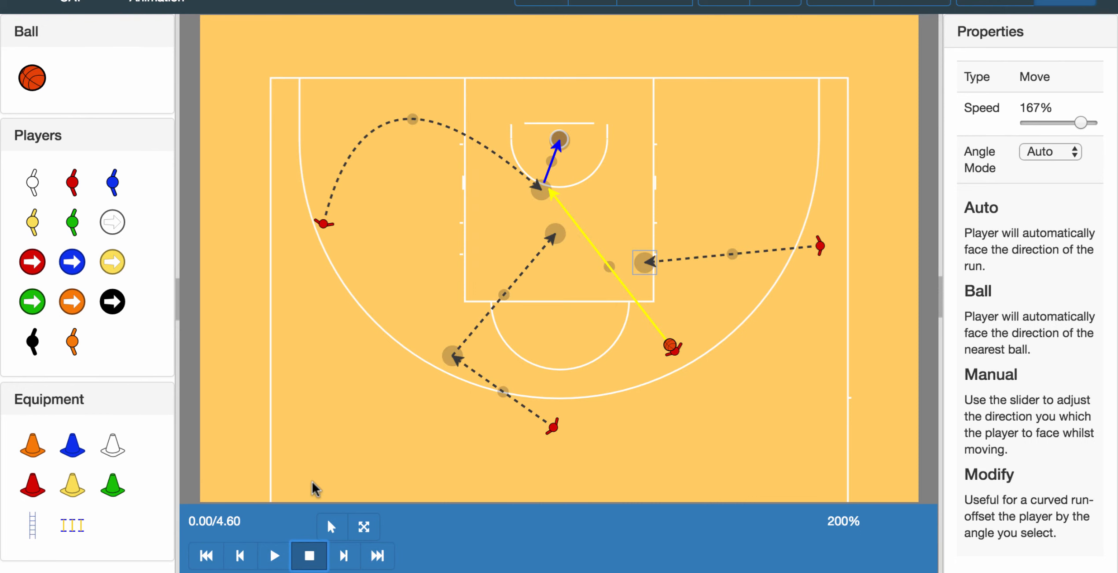
left_click(309, 559)
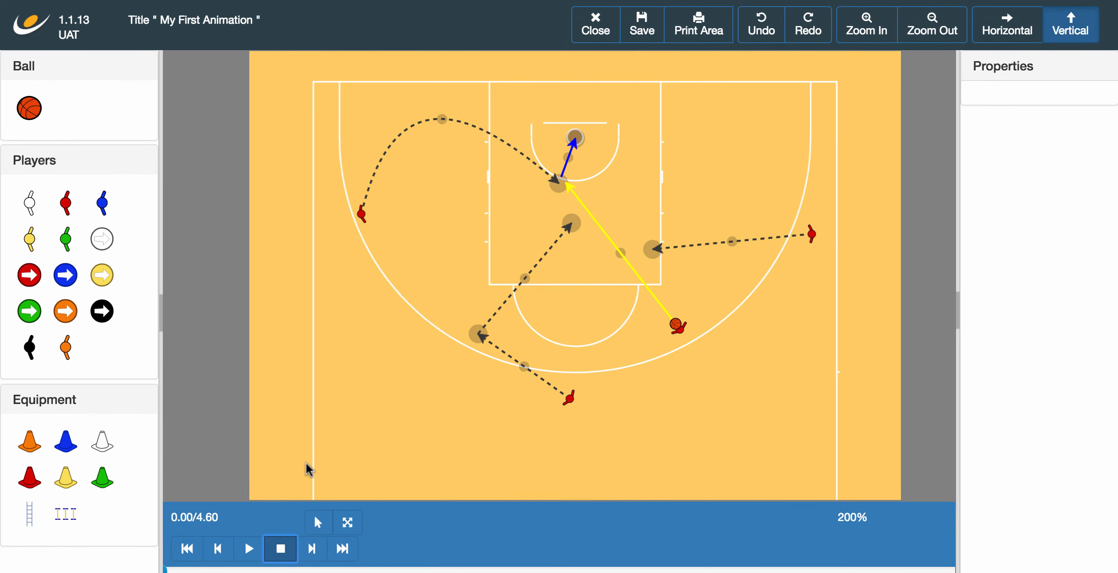
left_click(642, 37)
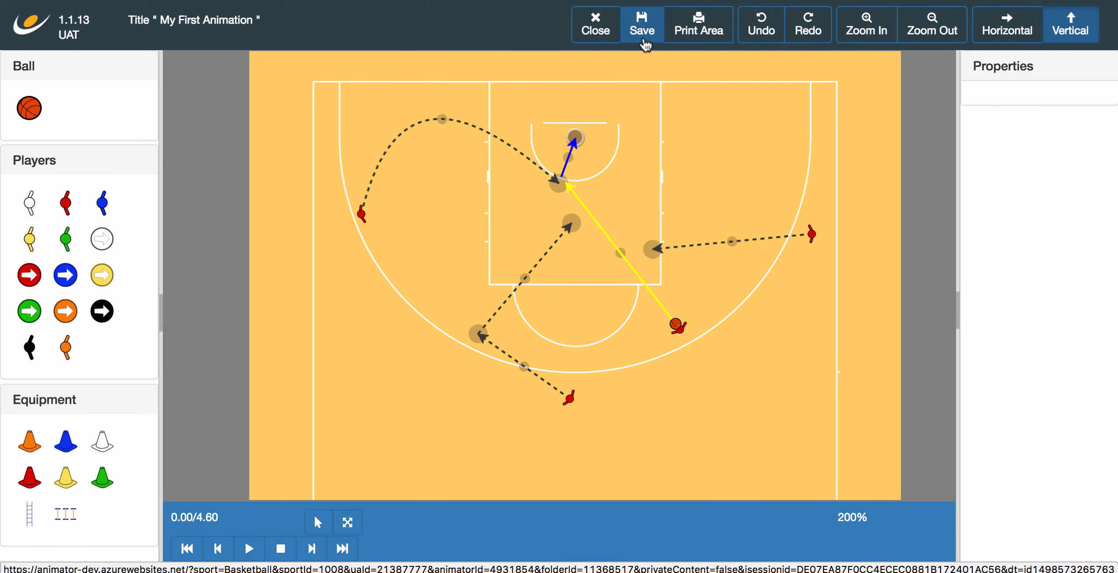